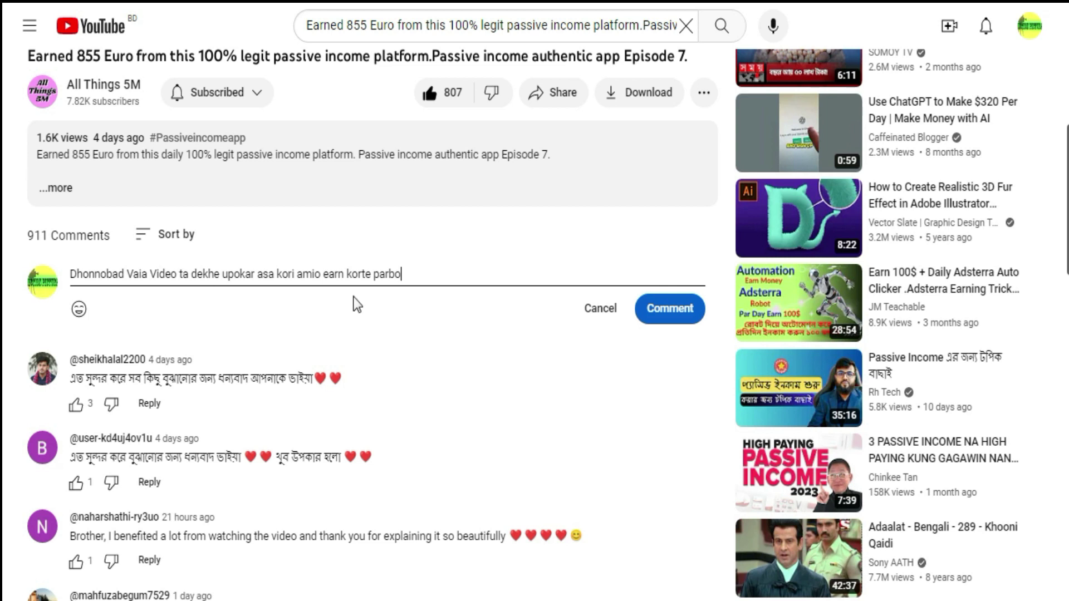
Step: Post the prepared comment on the video and capture the whole screen with Snipping Tool
left_click(661, 311)
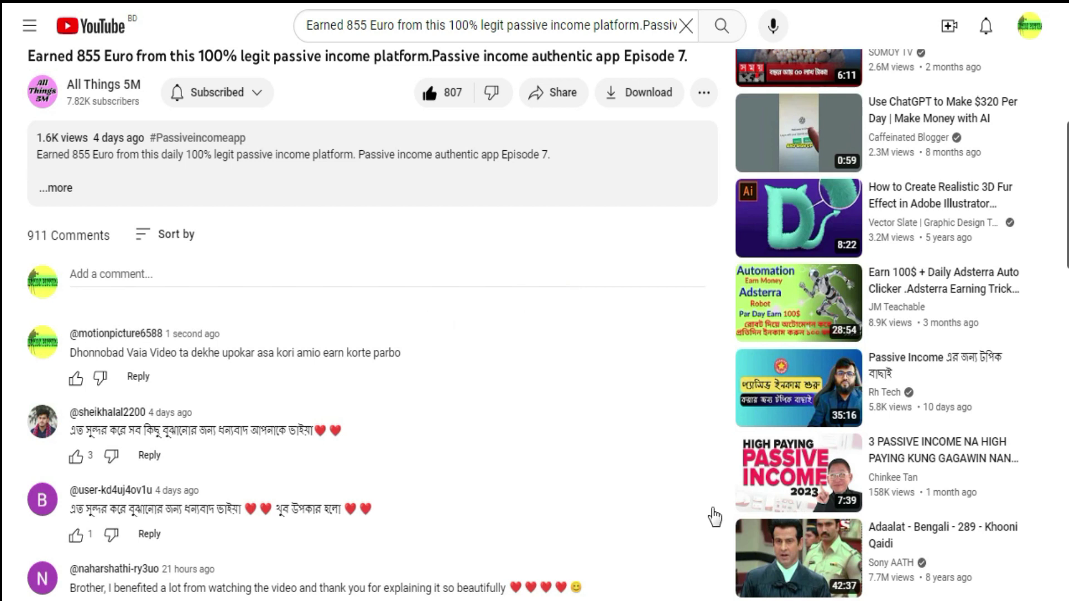
key("super")
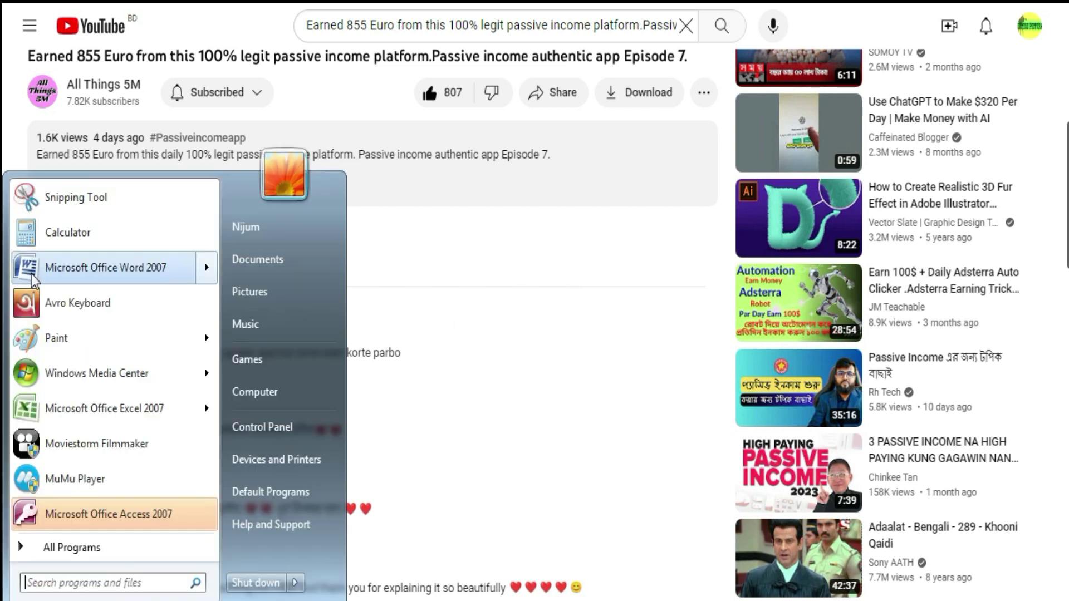
left_click(57, 200)
left_click_drag(3, 6, 1037, 548)
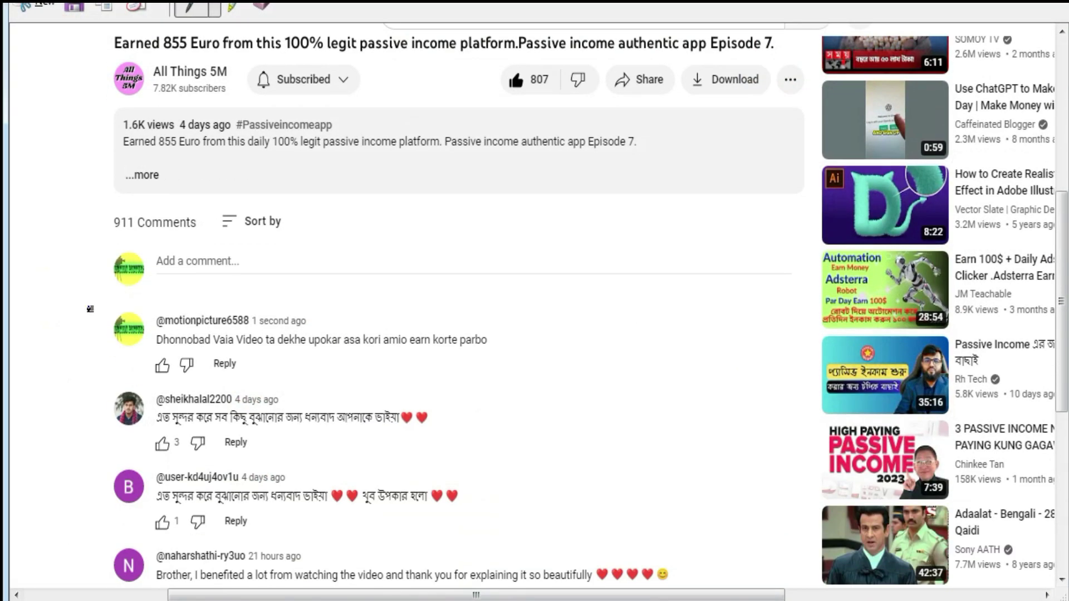
Step: Circle the newly posted comment on the snip and save it as PNG 3 in the woark folder, replacing the existing file
mouse_move(74, 303)
left_mouse_down()
mouse_move(311, 304)
mouse_move(538, 363)
mouse_move(301, 380)
mouse_move(96, 353)
mouse_move(74, 299)
mouse_move(85, 305)
left_mouse_up()
left_click(73, 8)
left_click(371, 145)
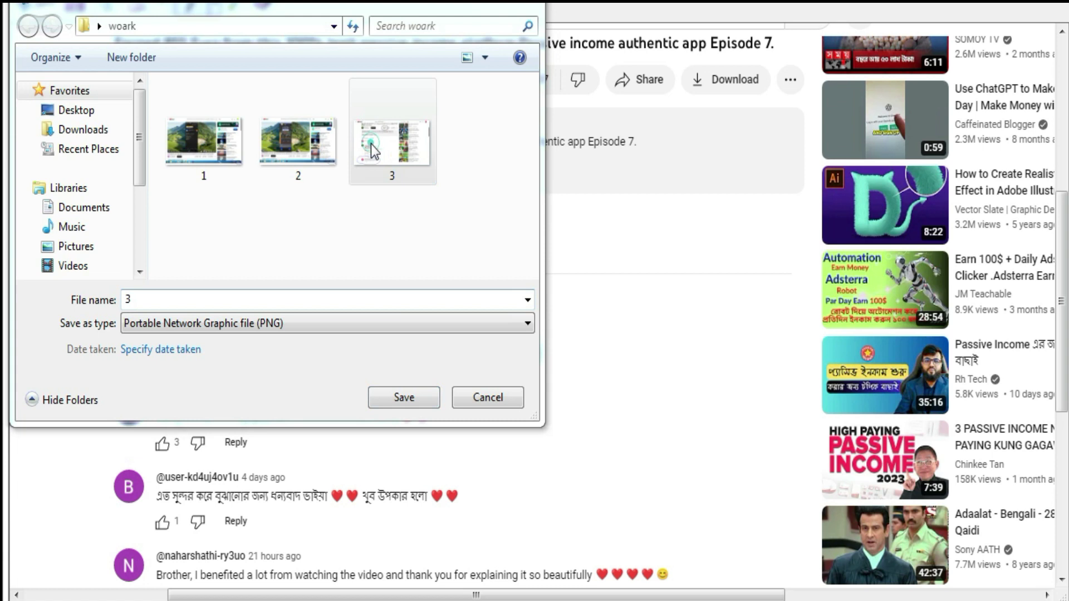
left_click(404, 397)
left_click(578, 284)
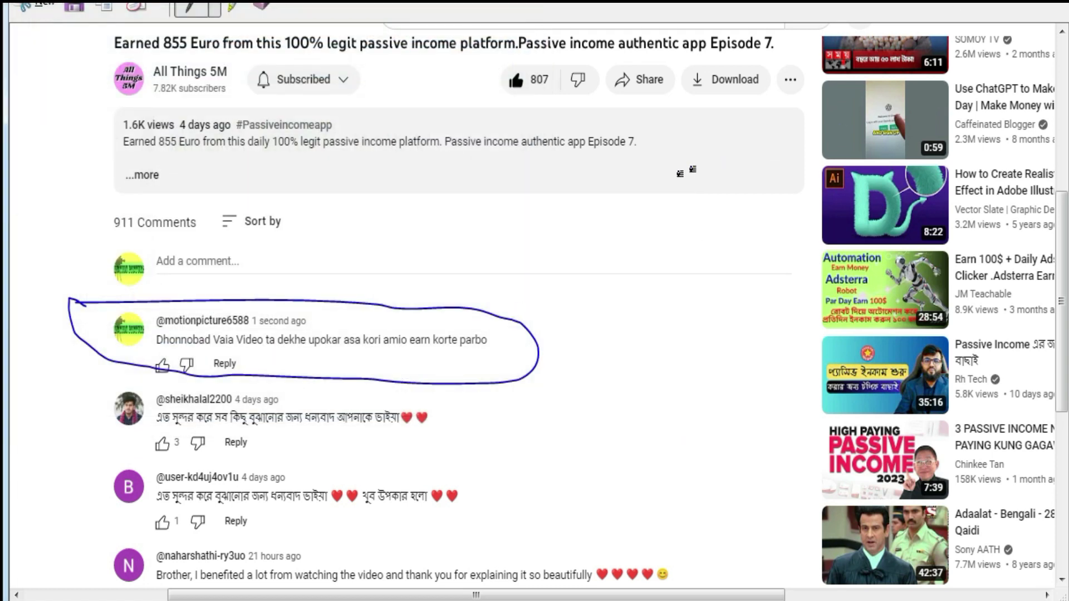
Step: Capture a new full-screen snip of the YouTube page showing the video player, like and subscription state, and taskbar clock
scroll(568, 306, "up", 3)
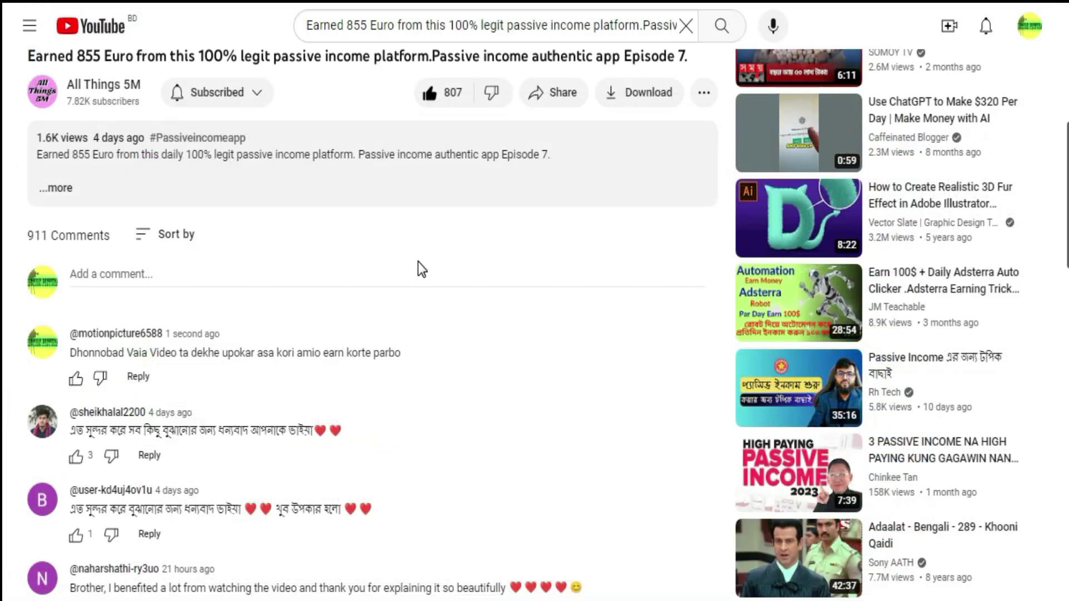
scroll(419, 262, "up", 9)
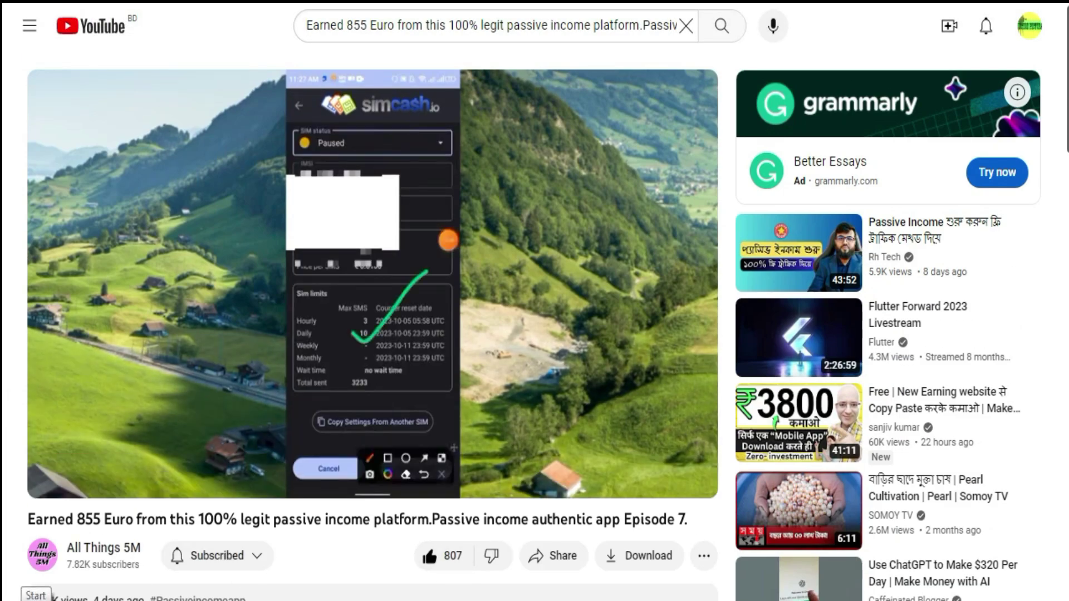
left_click(33, 597)
left_click(39, 189)
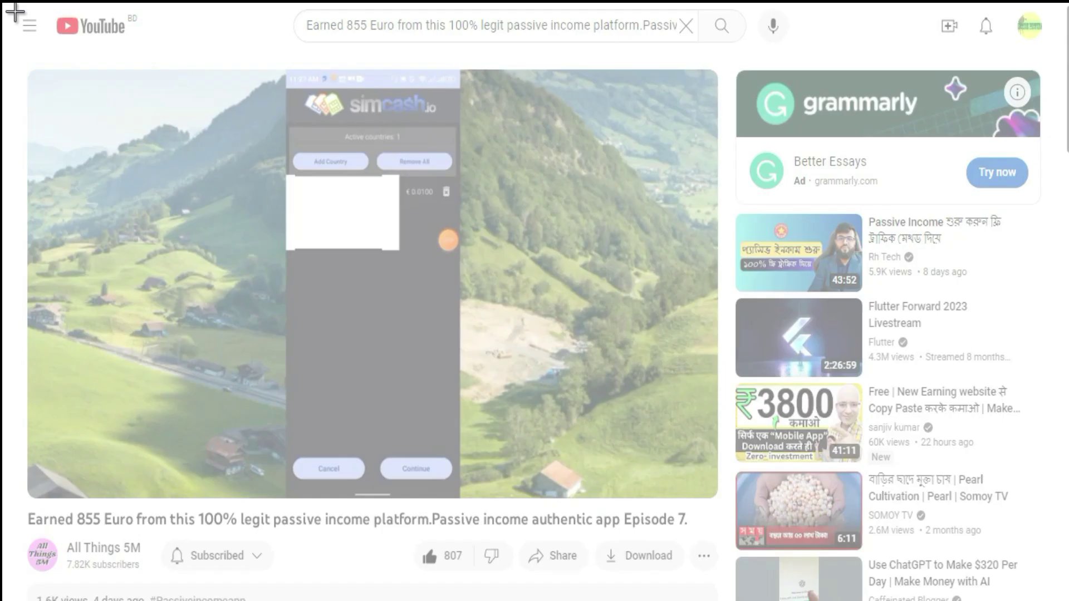
left_click_drag(4, 5, 42, 25)
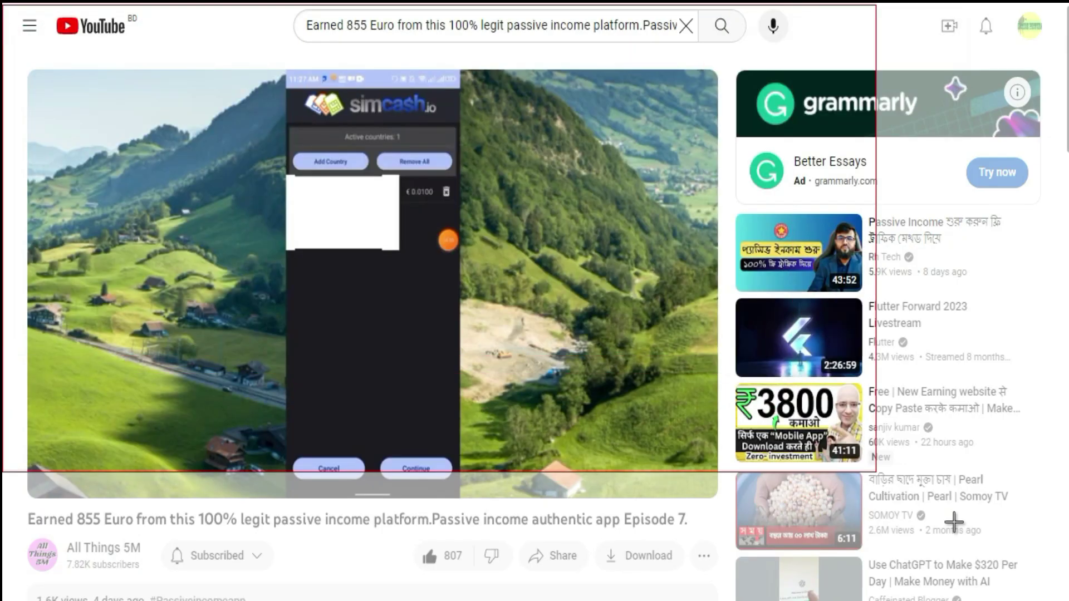
Step: Circle the taskbar clock and date on the new snip
scroll(997, 590, "down", 4)
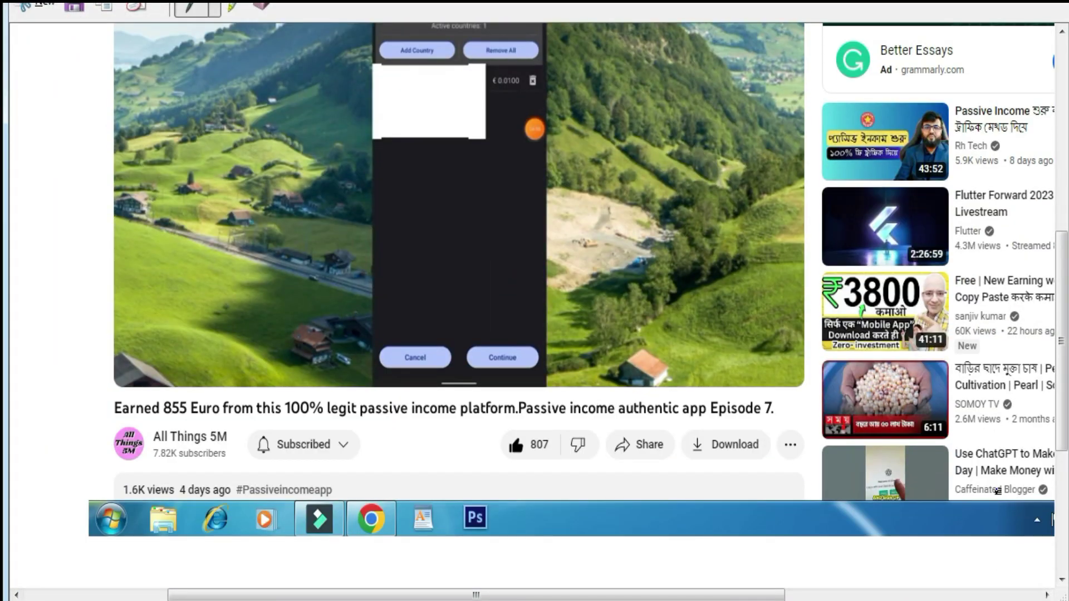
scroll(999, 491, "down", 2)
left_click_drag(739, 593, 901, 593)
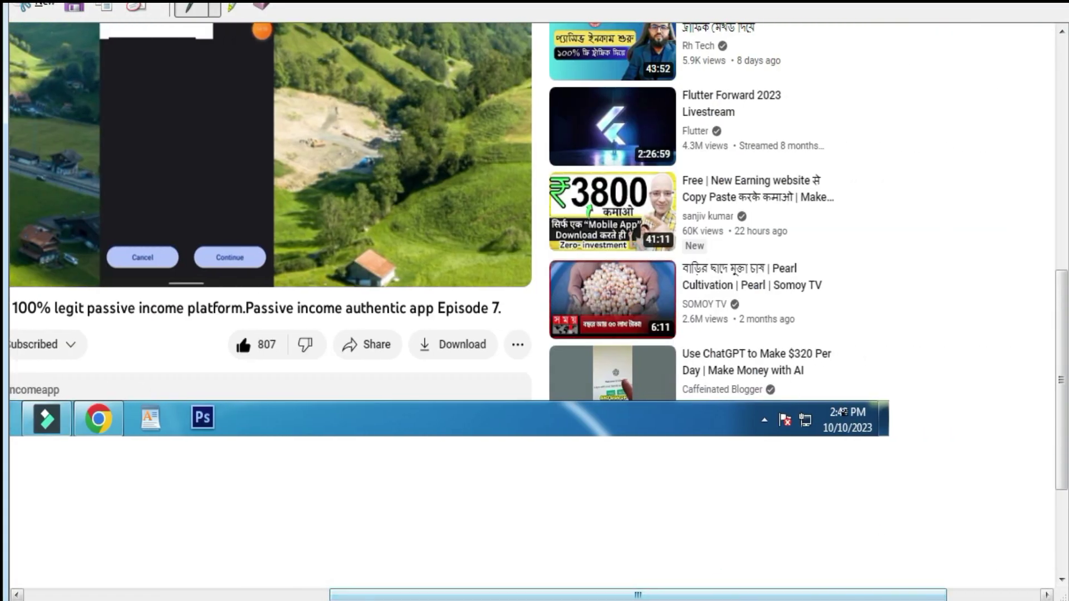
mouse_move(783, 397)
left_mouse_down()
mouse_move(894, 462)
mouse_move(761, 432)
mouse_move(795, 402)
left_mouse_up()
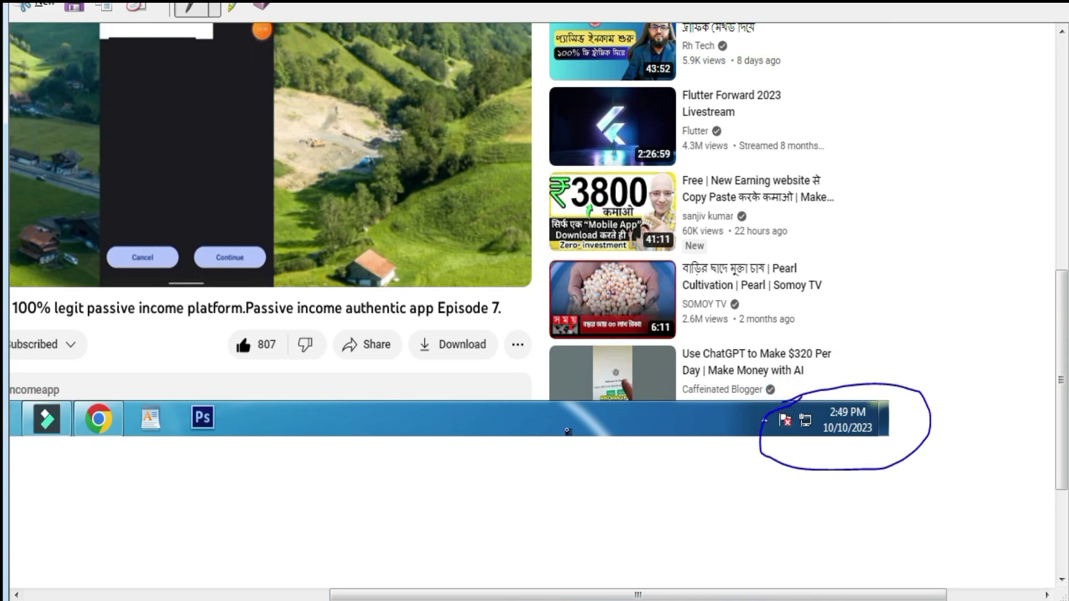
Step: Save the marked snip as PNG 2 in the woark folder, replacing the existing file, and return to the job page
scroll(329, 326, "up", 3)
left_click(74, 7)
left_click(305, 162)
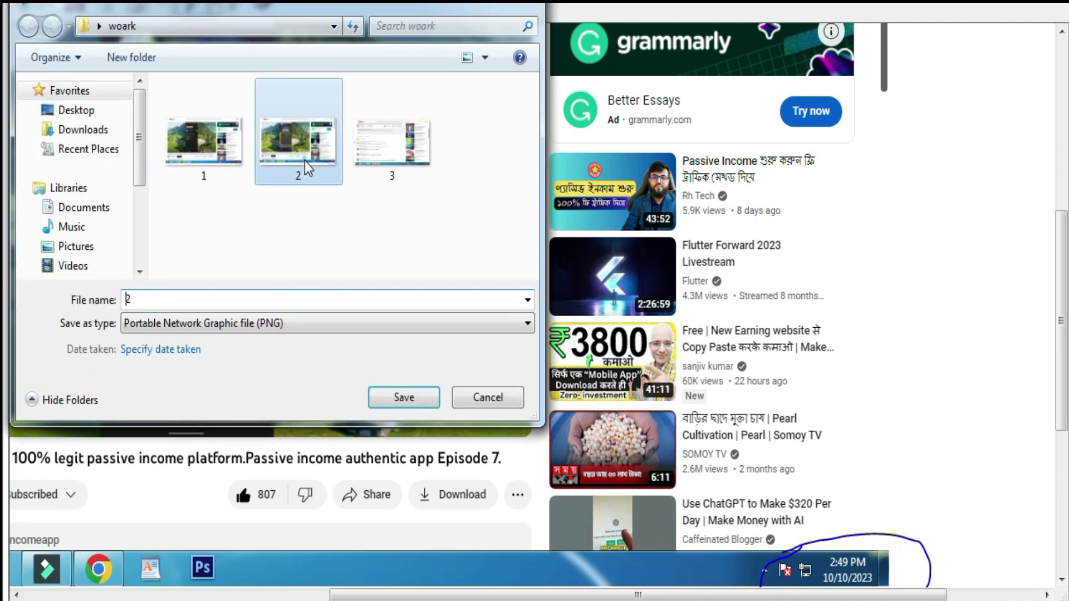
left_click(400, 398)
left_click(579, 284)
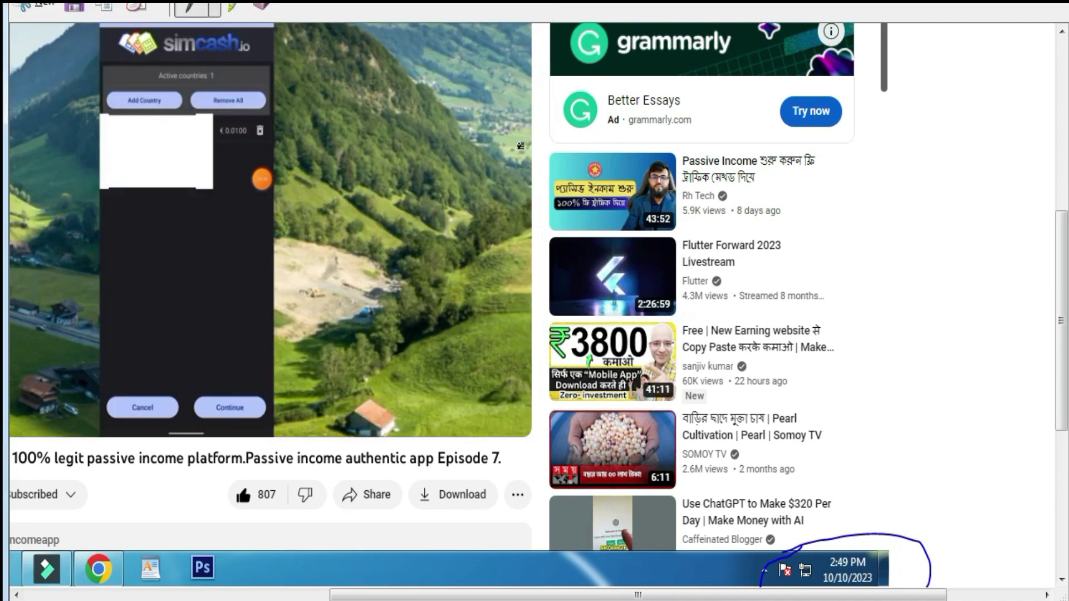
key("alt+F4")
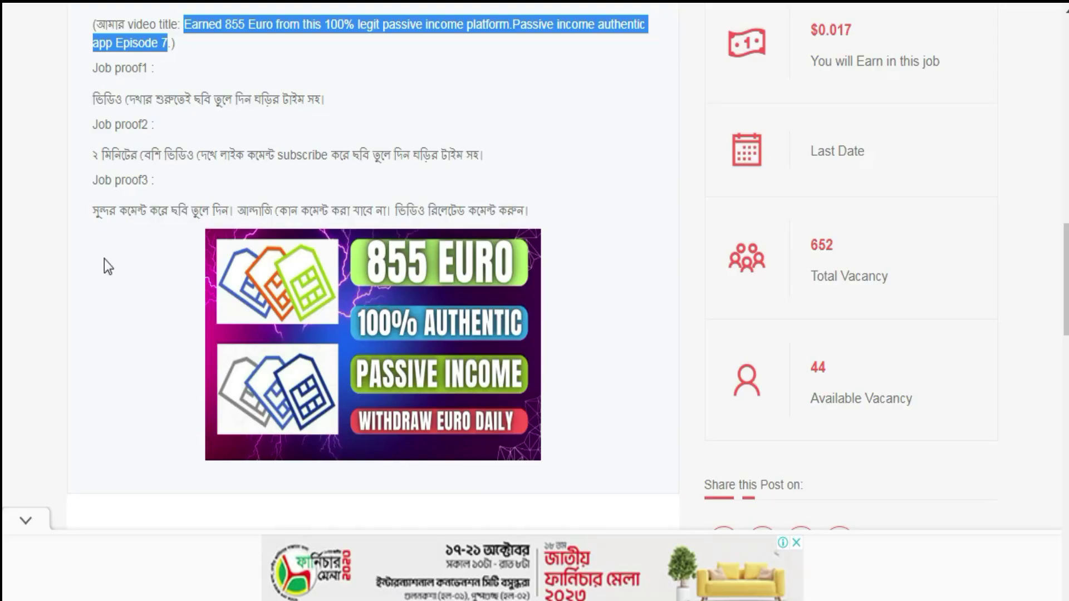
Step: Fill in the job submission description with "আমি ২ মিনিটের বেশি ভিডিও দেখেছি লাইক,কমেন্টস এবং সাবিস্ক্রাইব করেছি"
scroll(108, 266, "up", 10)
scroll(107, 266, "down", 15)
scroll(104, 262, "down", 6)
scroll(137, 267, "up", 5)
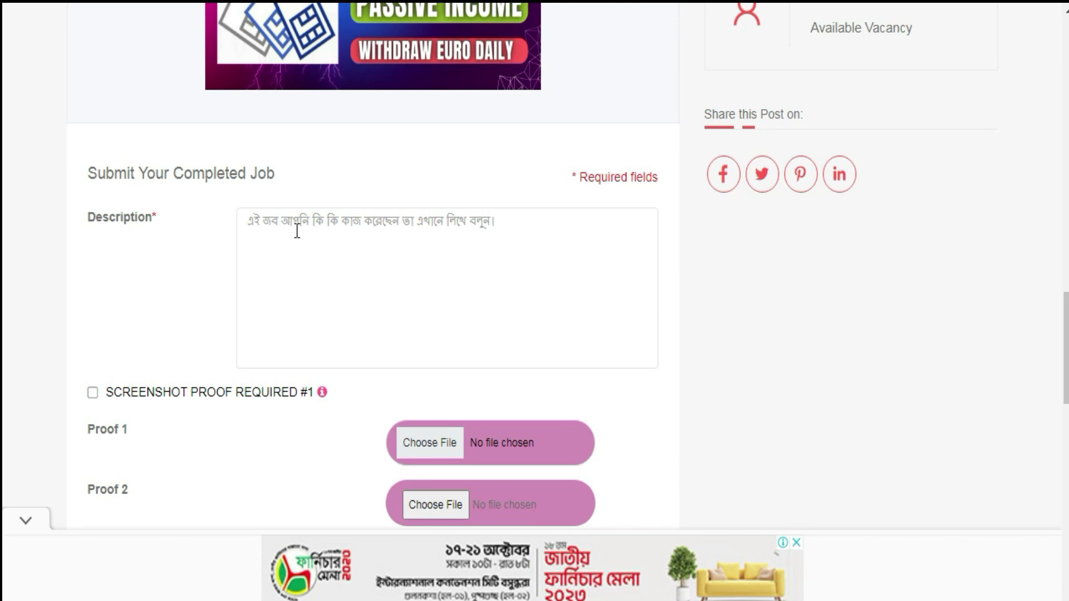
left_click(466, 240)
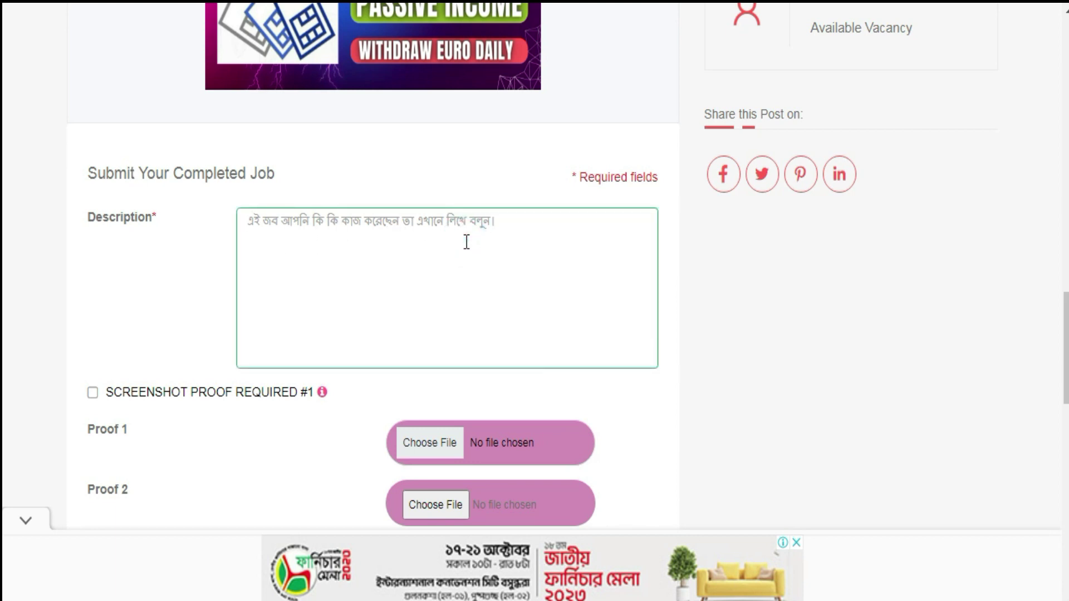
type("T")
key("BackSpace")
type("আমি")
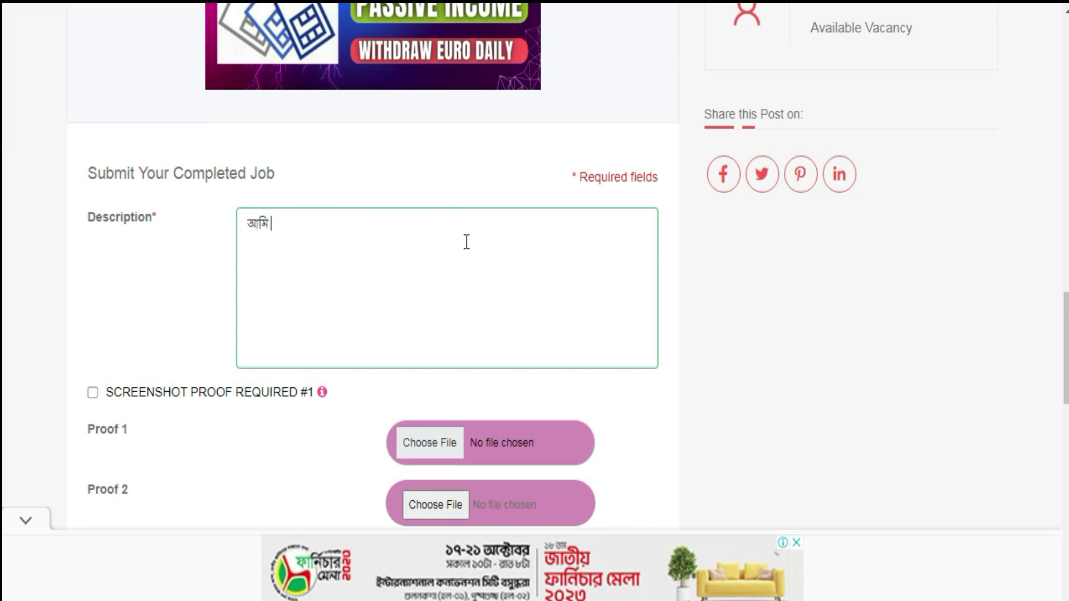
type(" ২ মি")
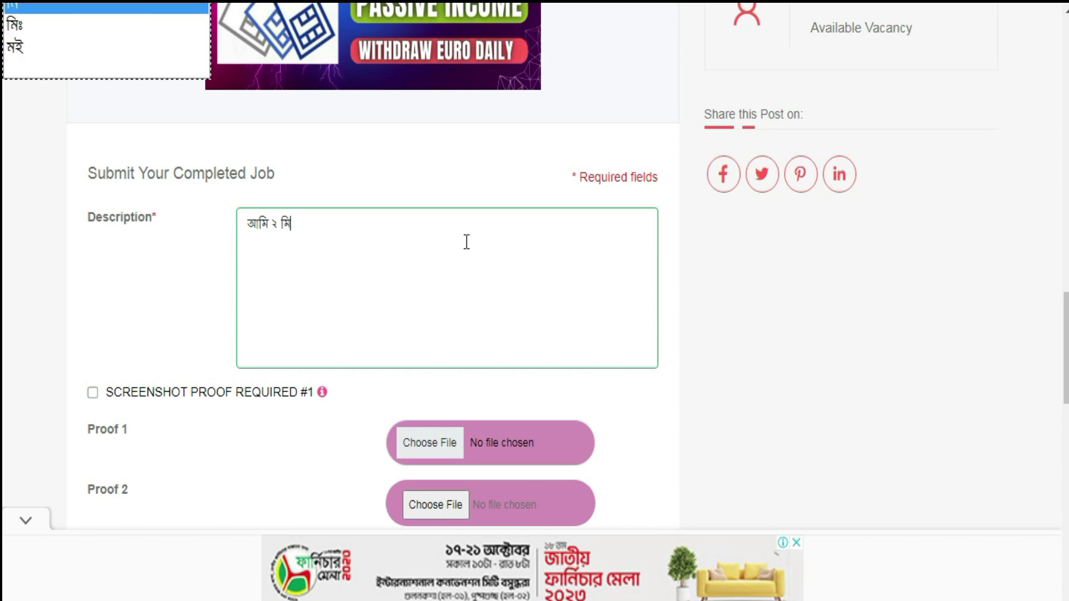
key("BackSpace")
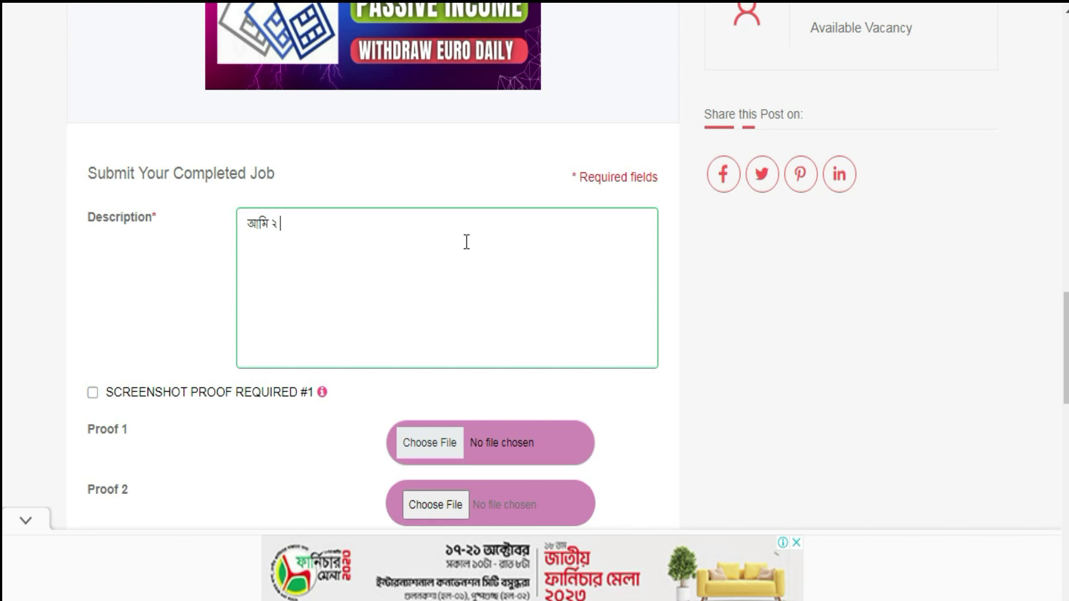
type("মিনিতে")
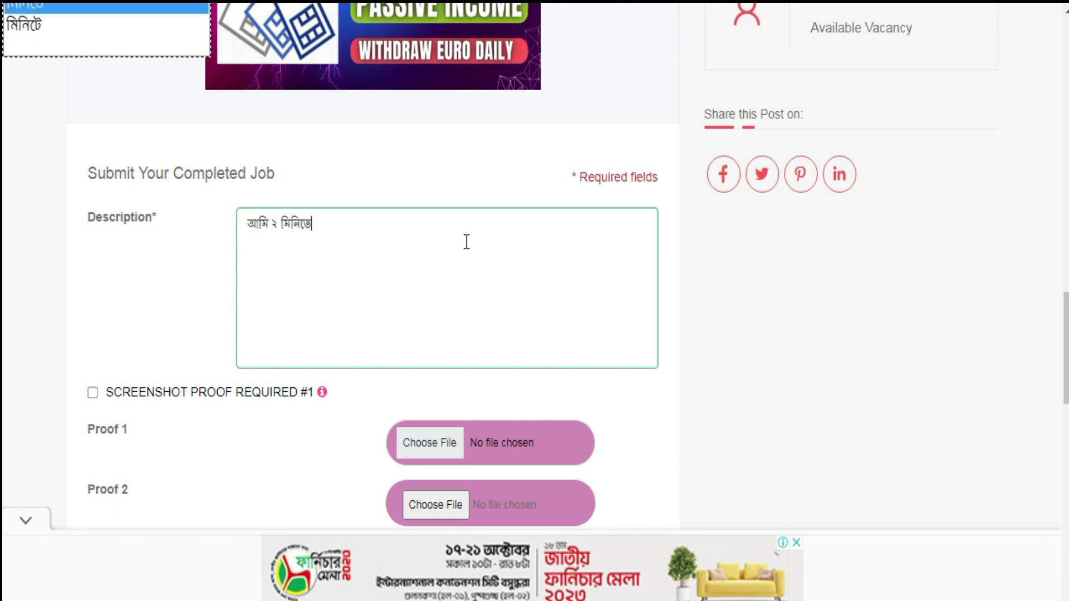
type("র বেশি ভিডিও দেখেছি লাইক,কমেন্টস এবং সাবিস্ক্রাইব করেছি")
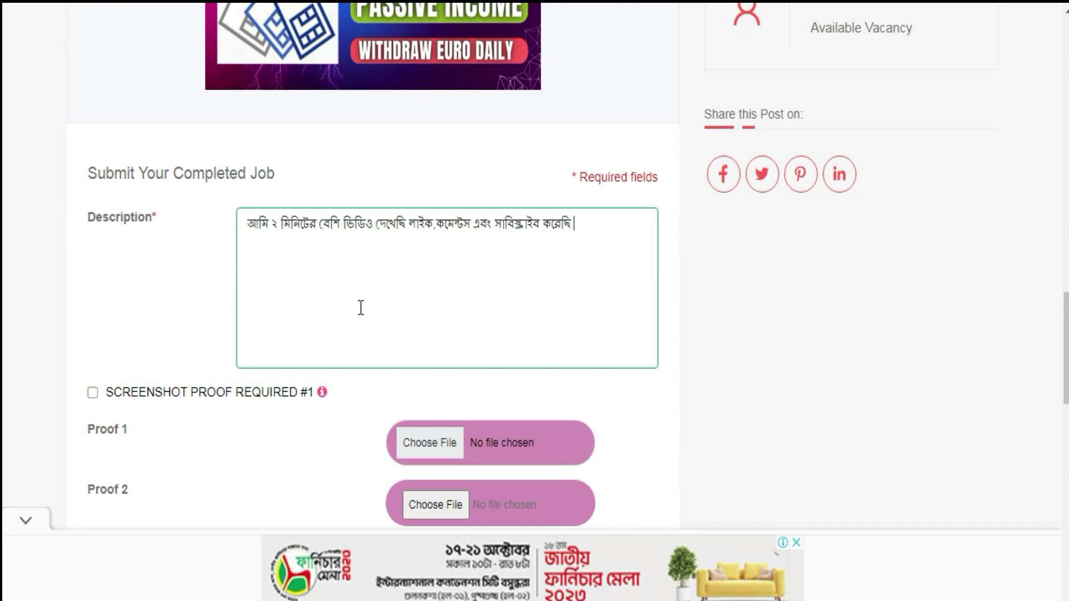
Step: Attach 1.PNG from the desktop's woark folder as Proof 1
scroll(342, 300, "down", 3)
left_click(526, 265)
left_click(66, 68)
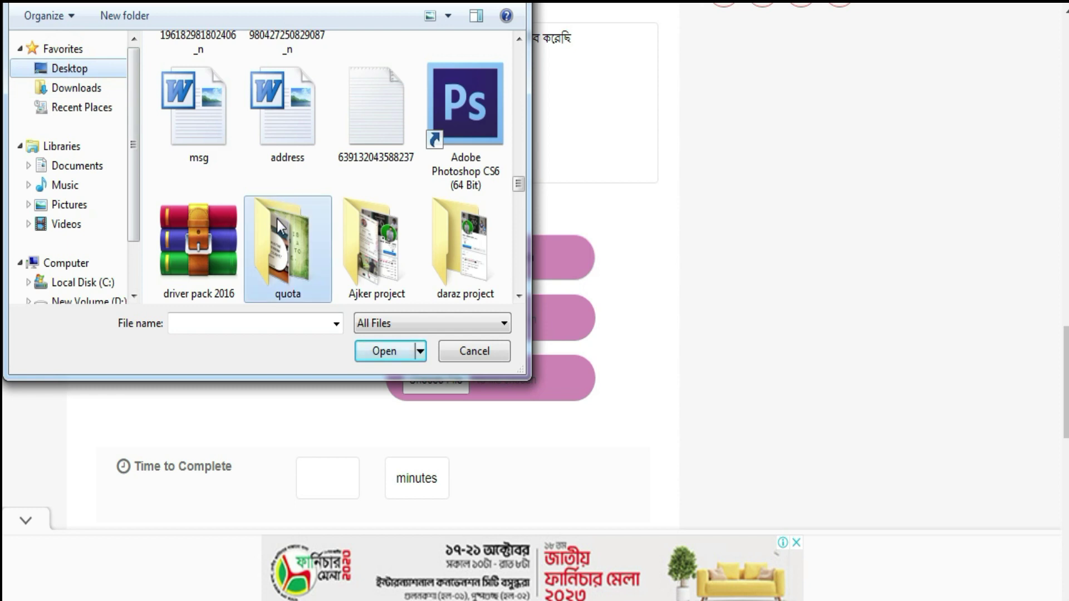
scroll(334, 200, "down", 2)
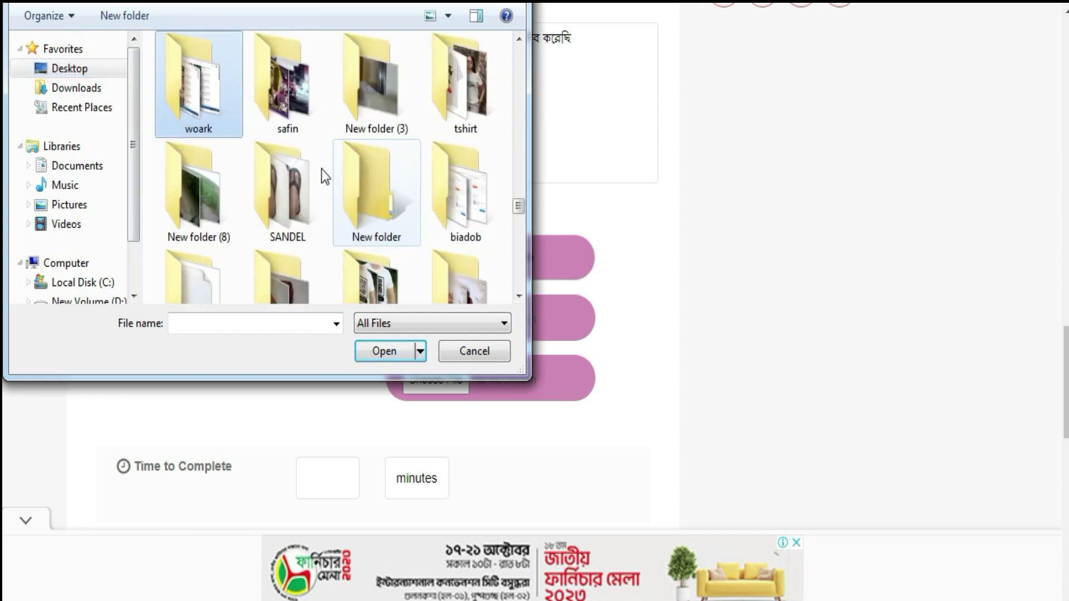
double_click(204, 109)
double_click(190, 126)
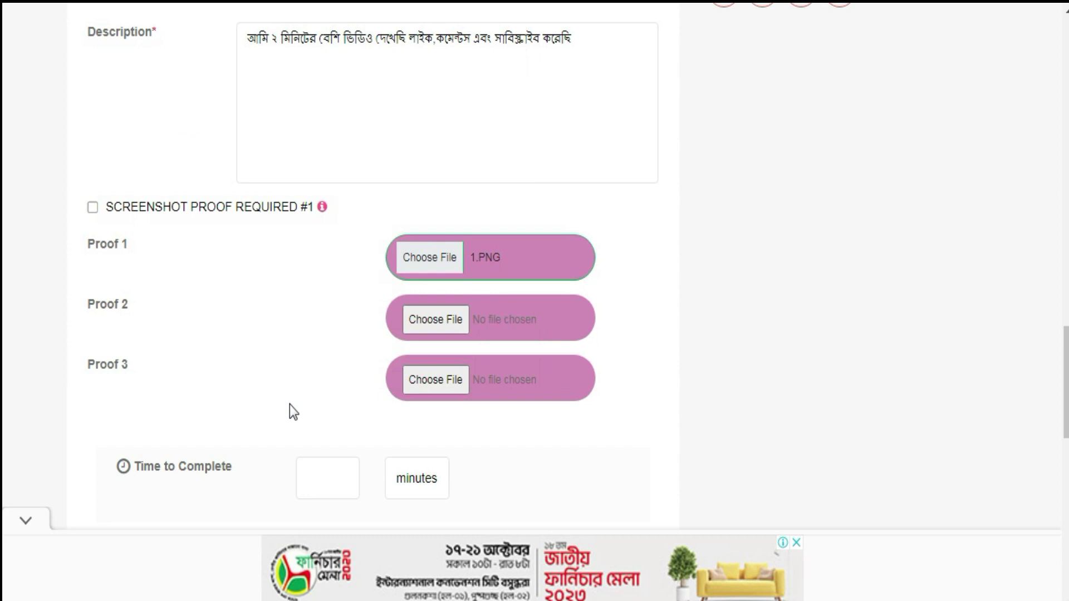
Step: Attach 2.PNG as Proof 2 and 3.PNG as Proof 3
left_click(460, 322)
left_click(436, 321)
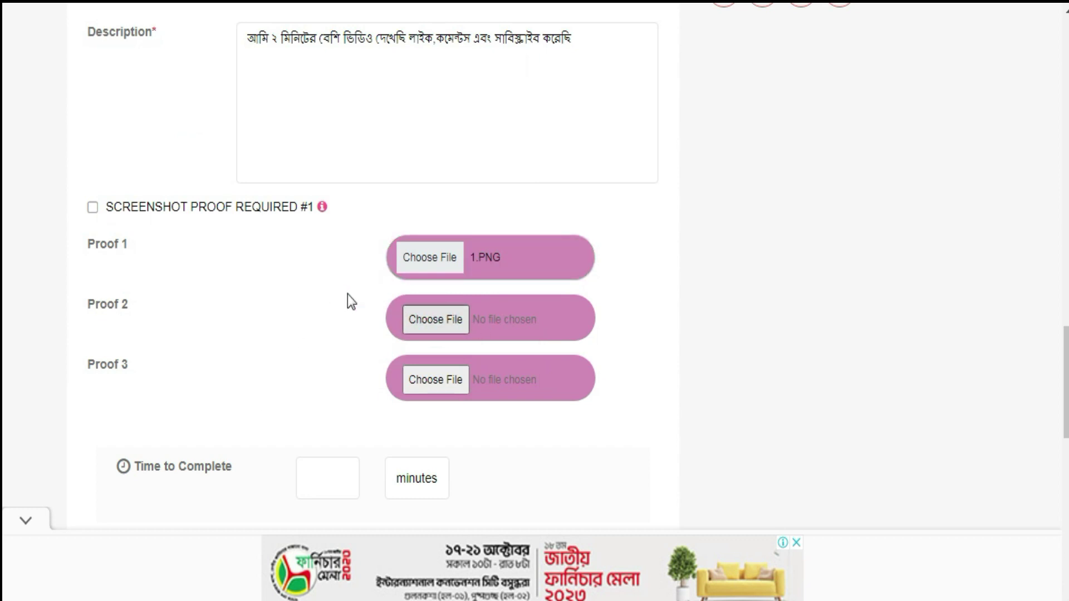
double_click(275, 69)
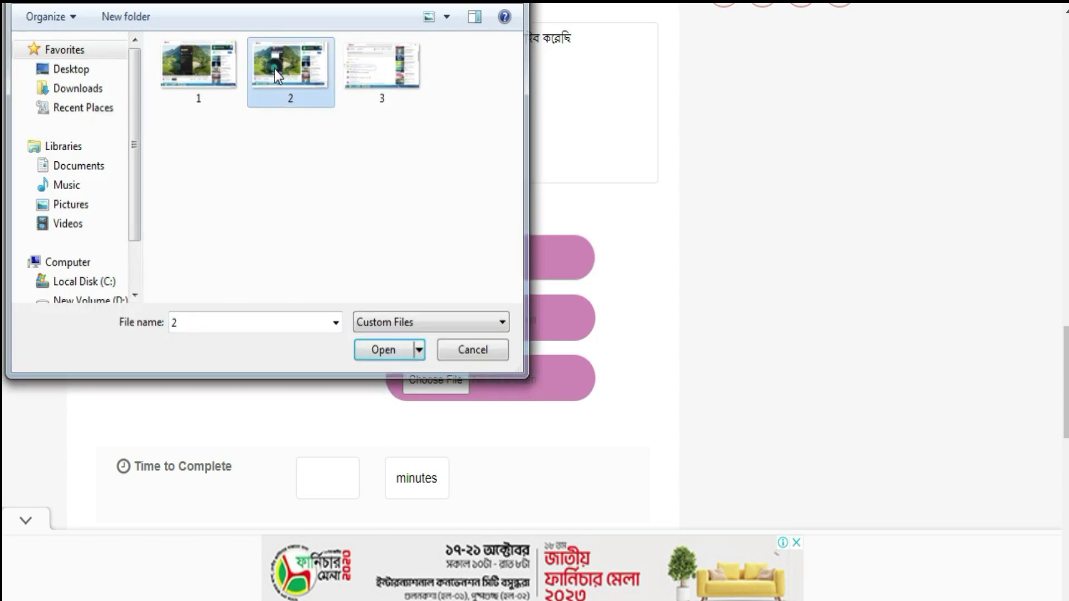
left_click(459, 379)
left_click(374, 79)
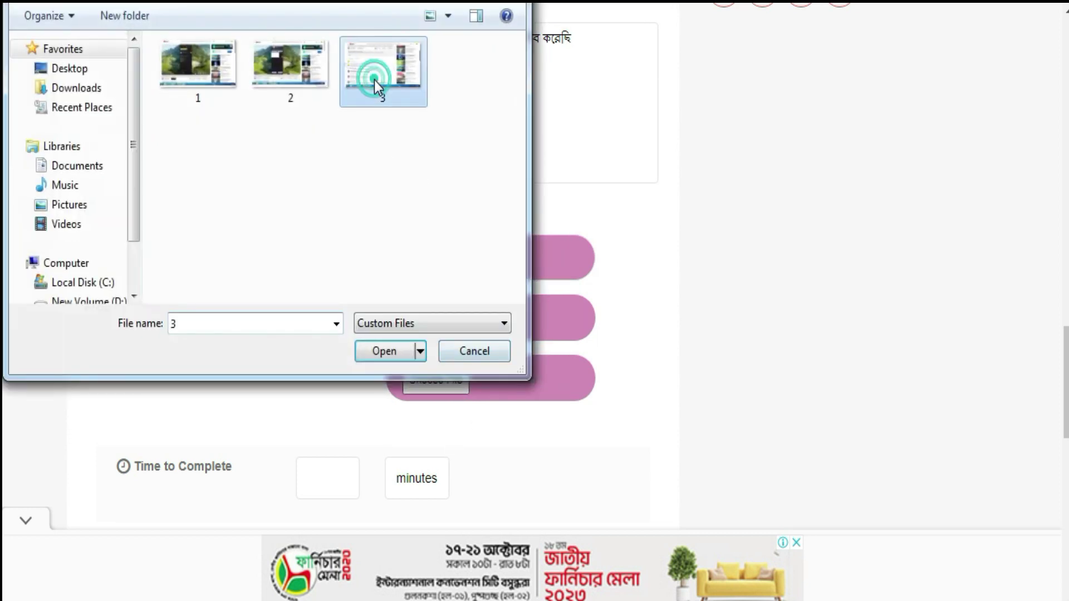
left_click(386, 351)
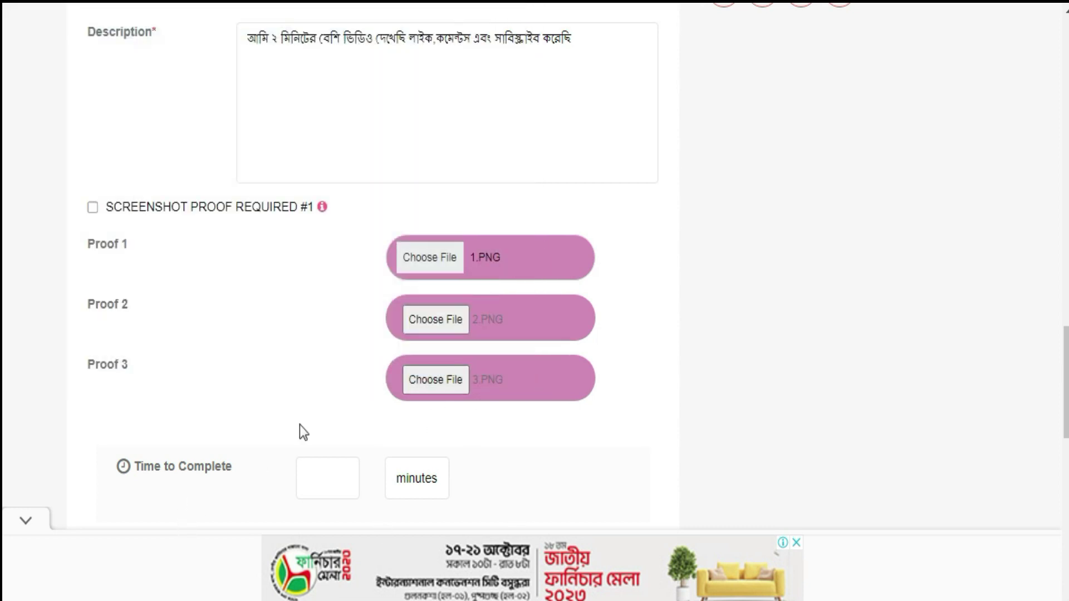
Step: Set the time to complete to 5 minutes and submit the completed job
scroll(300, 429, "down", 3)
left_click(309, 281)
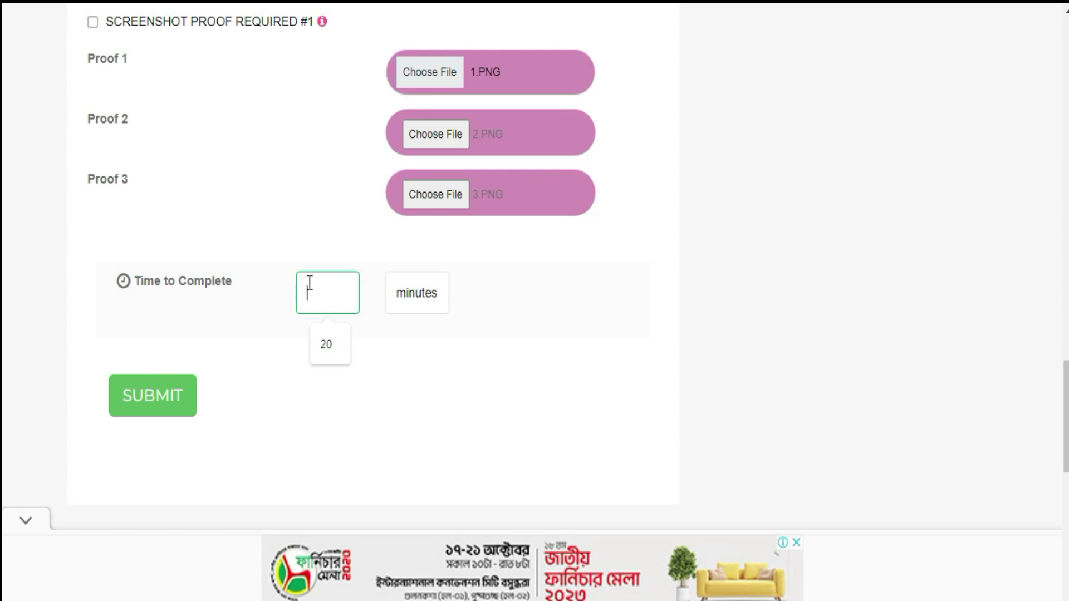
type("২")
left_click(158, 406)
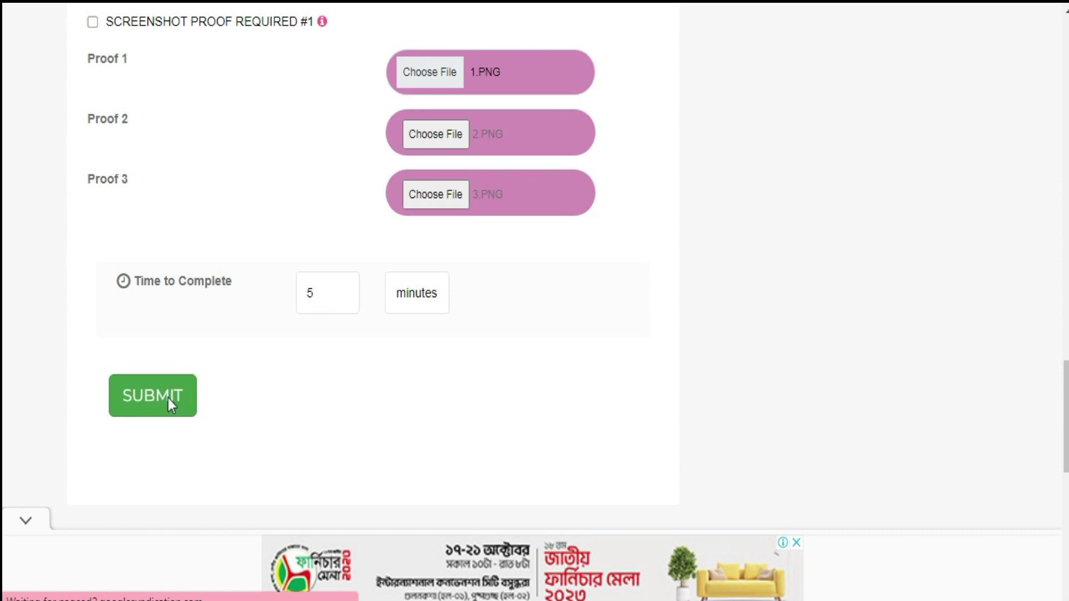
Step: Return to the proof uploads in the submission form and choose image 1 for Proof 1 again
scroll(492, 338, "down", 10)
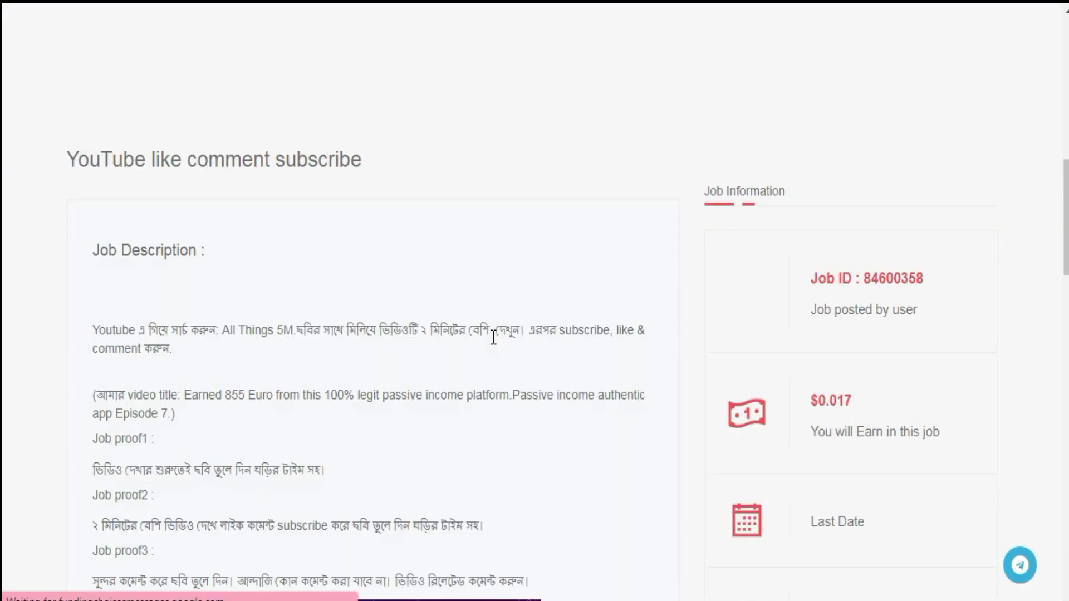
scroll(490, 340, "down", 15)
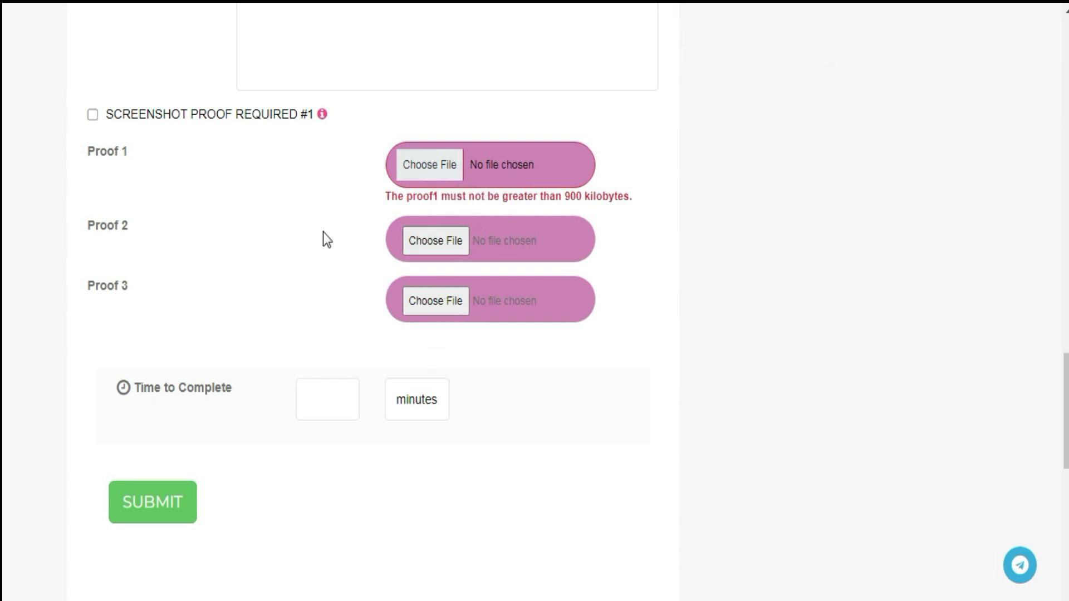
left_click(439, 173)
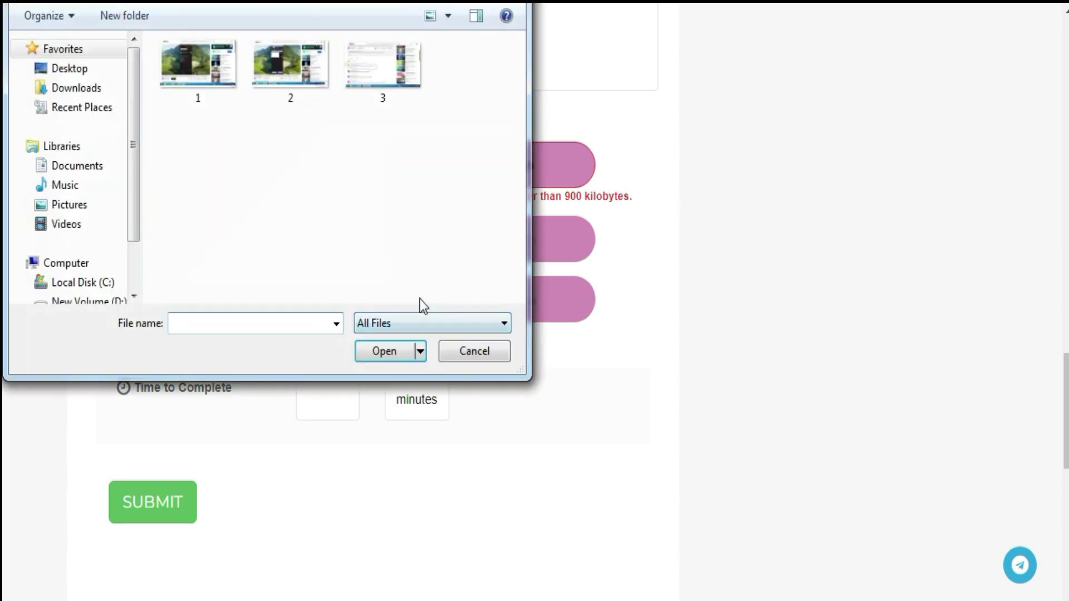
double_click(211, 70)
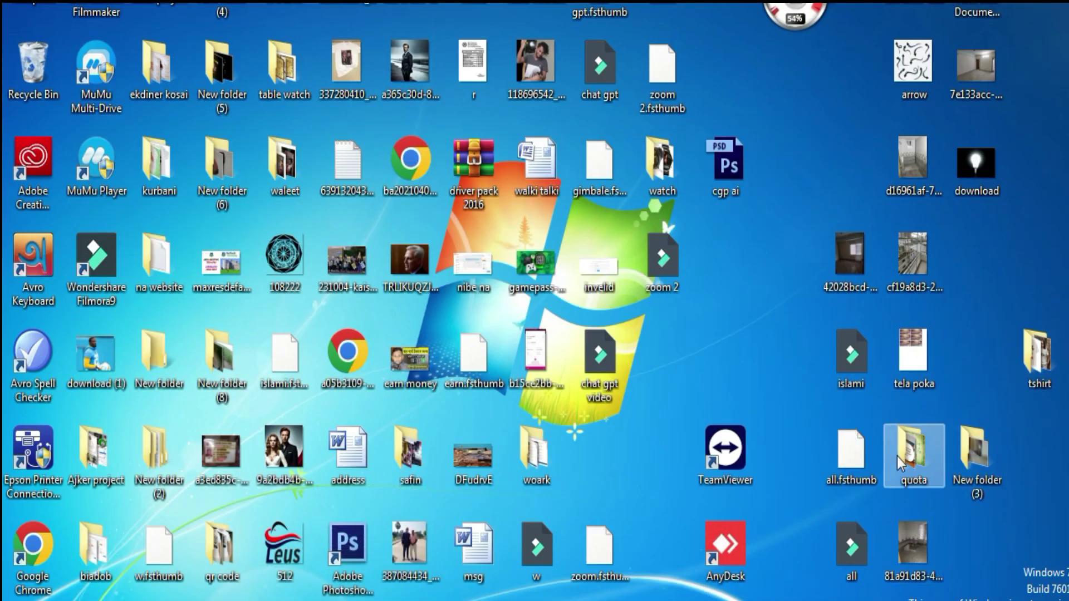
Step: Open the woark folder on the desktop and select image 1
left_click(991, 325)
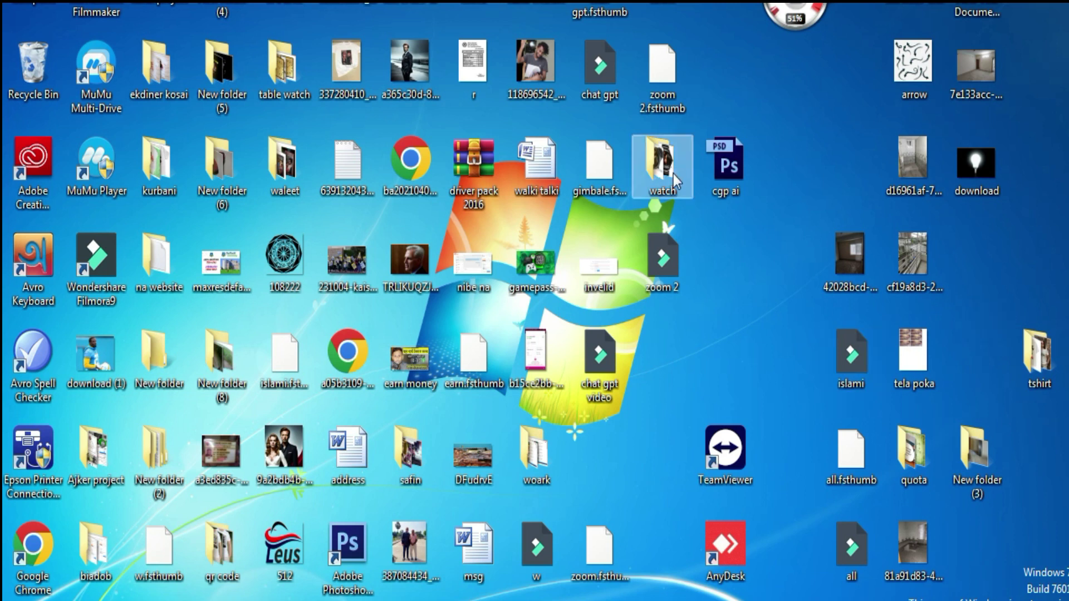
left_click(531, 456)
double_click(531, 455)
left_click(206, 147)
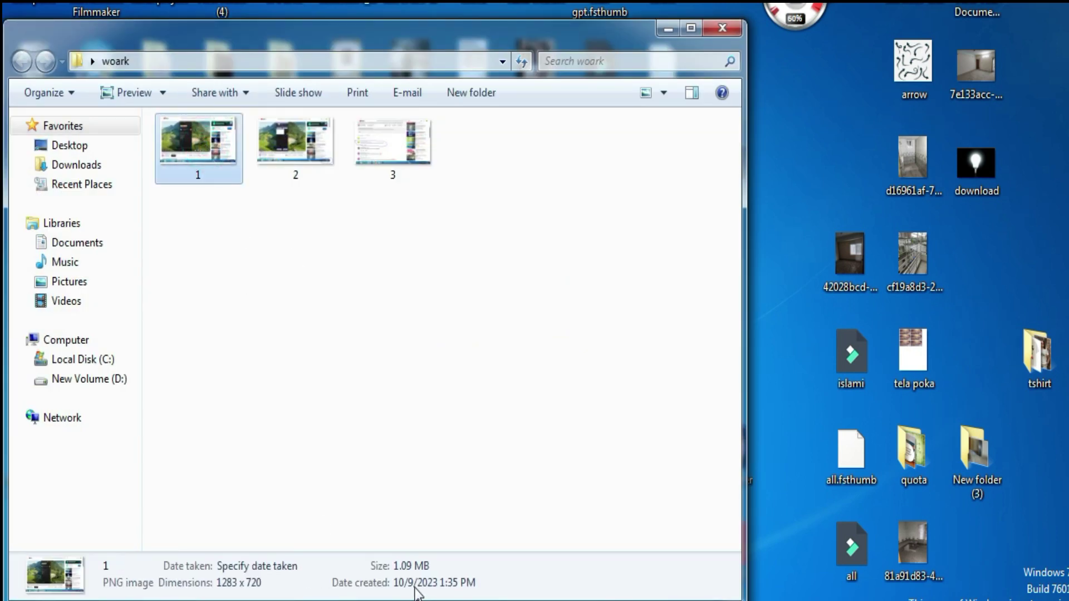
Step: Open image 1 for editing in Paint, dismiss the licensing notice, save it again to reduce its file size and close it
right_click(176, 144)
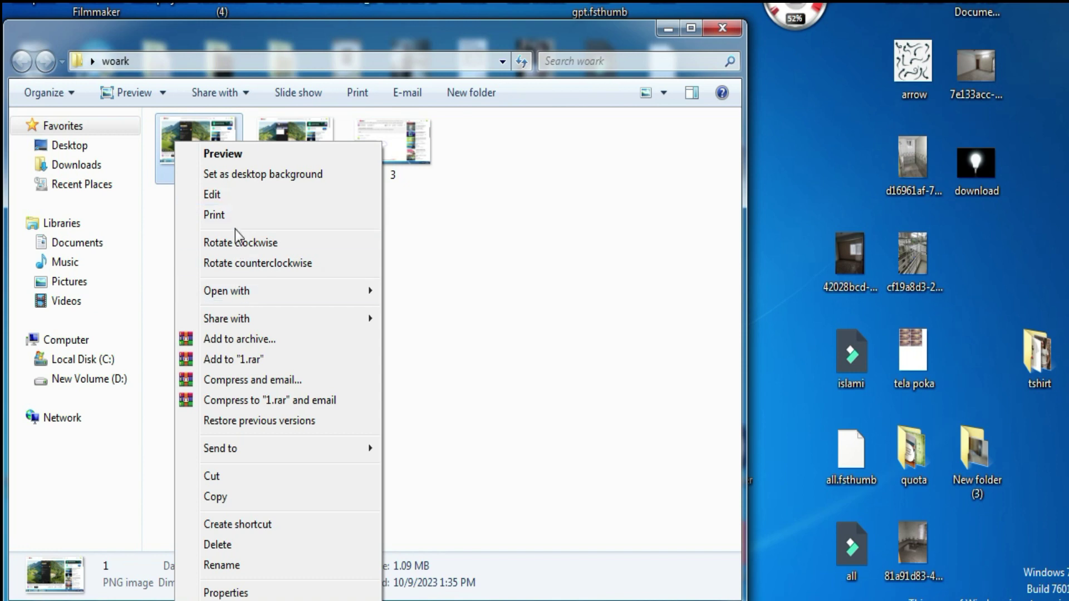
left_click(238, 195)
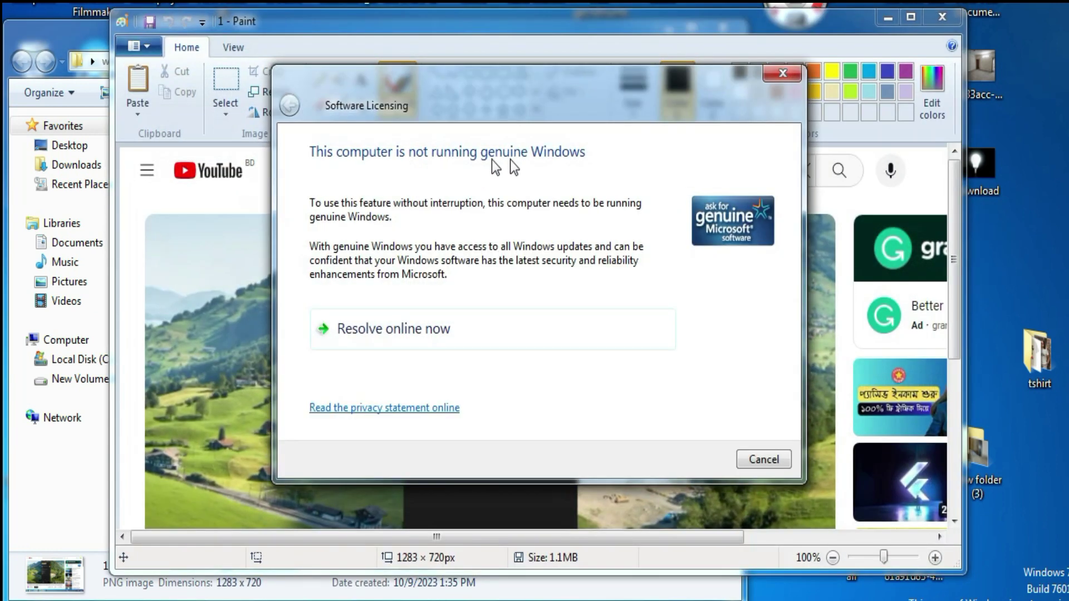
left_click(782, 73)
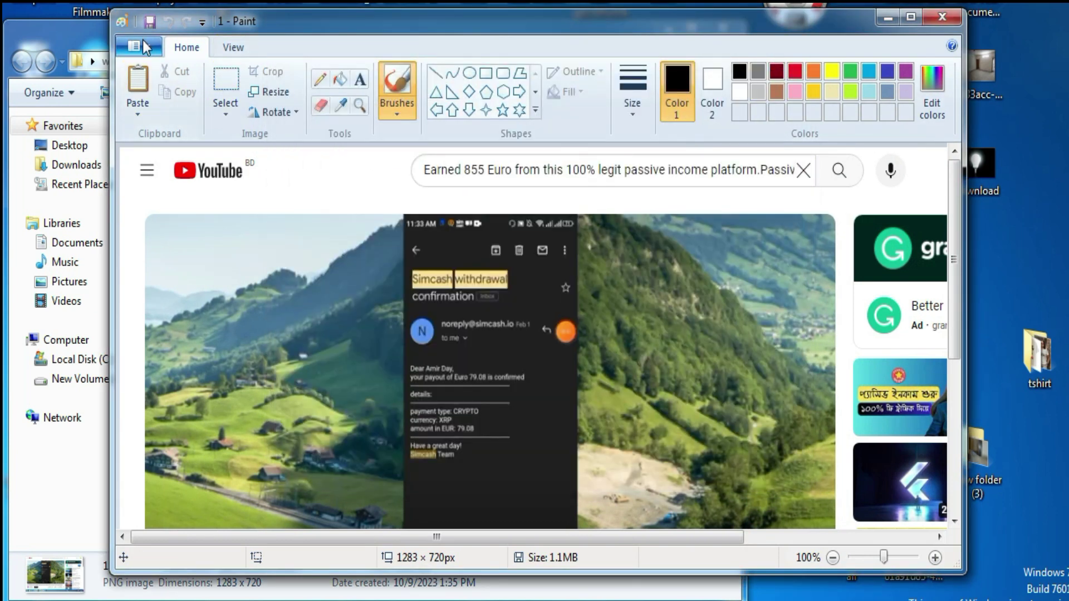
left_click(933, 20)
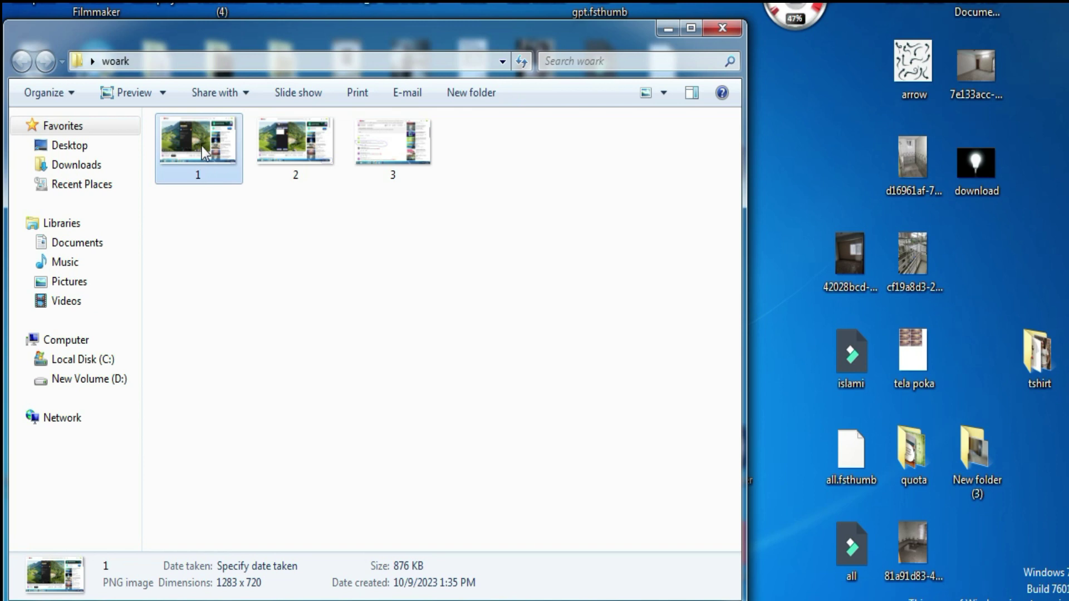
Step: Open image 2 for editing in Paint, dismiss the licensing notice, save it again and close it
left_click(286, 133)
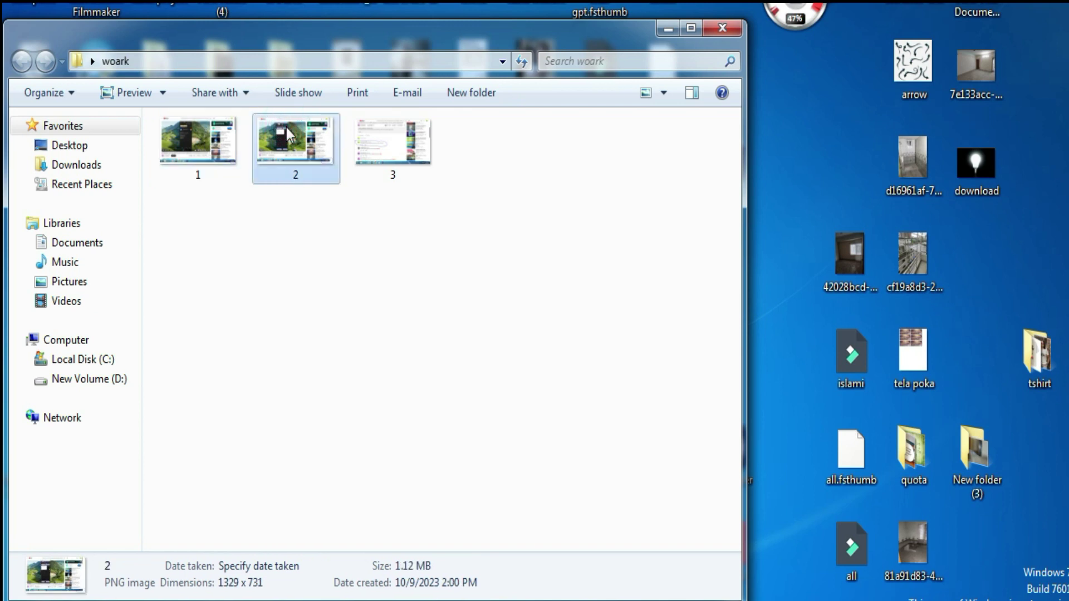
right_click(289, 138)
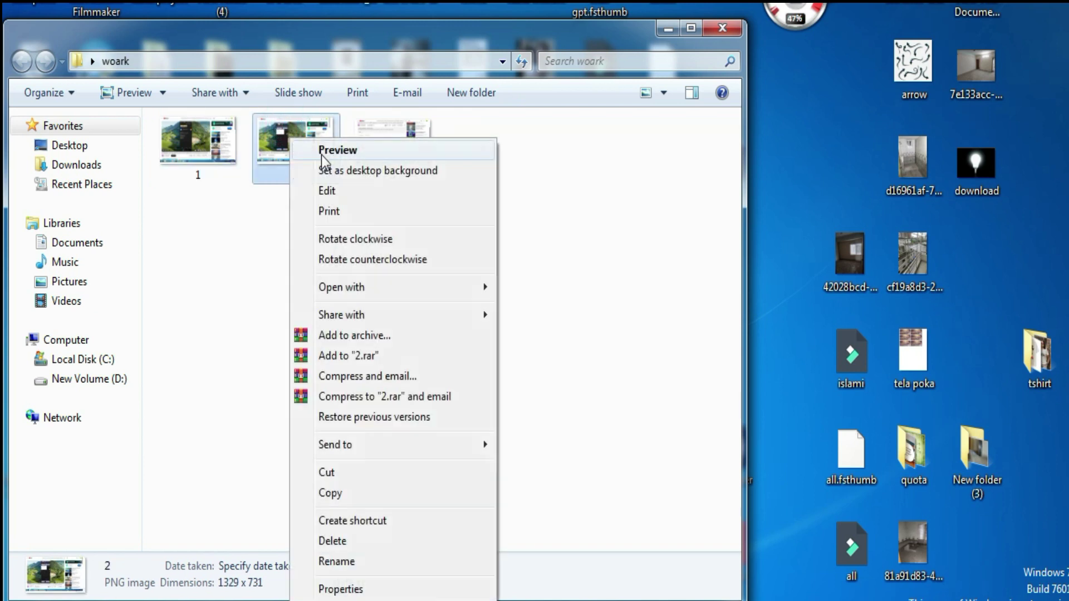
left_click(337, 193)
left_click(782, 72)
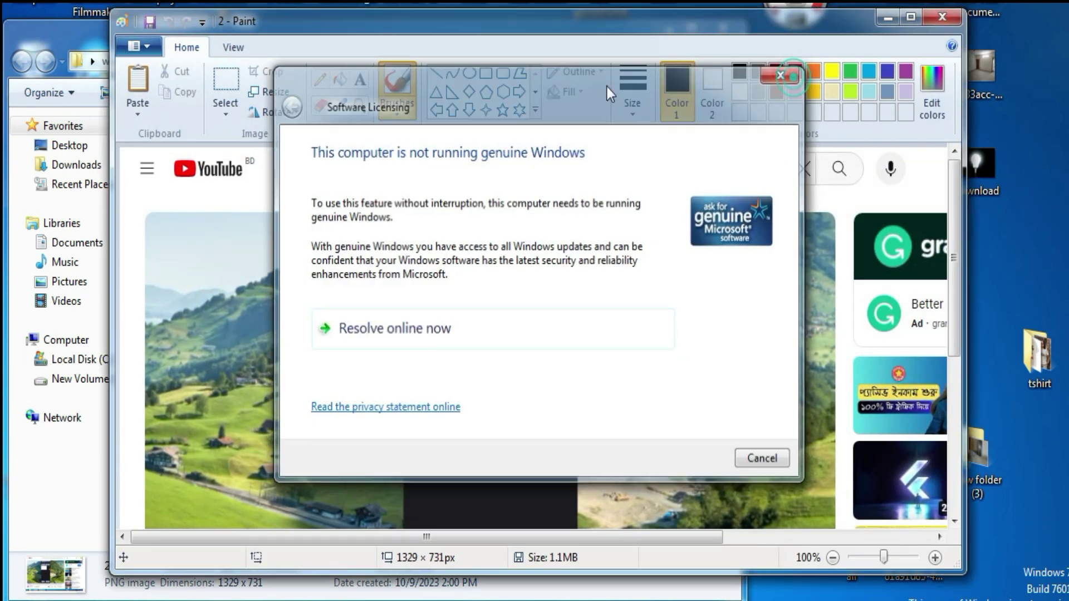
left_click(932, 21)
Step: Open image 3 for editing in Paint, dismiss the licensing notice, save it again and close it
left_click(402, 151)
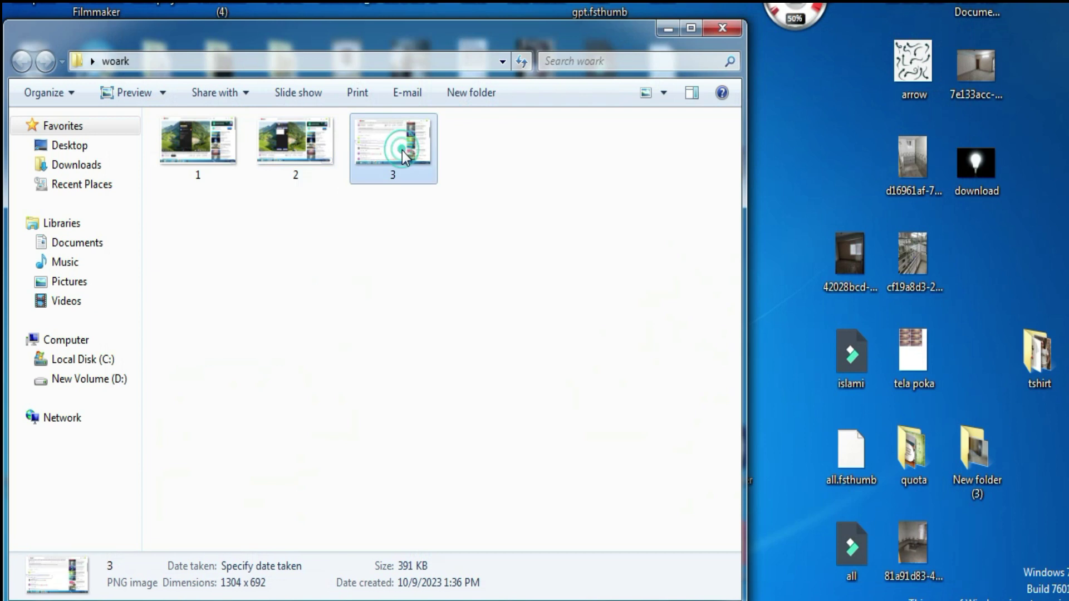
right_click(402, 152)
left_click(446, 202)
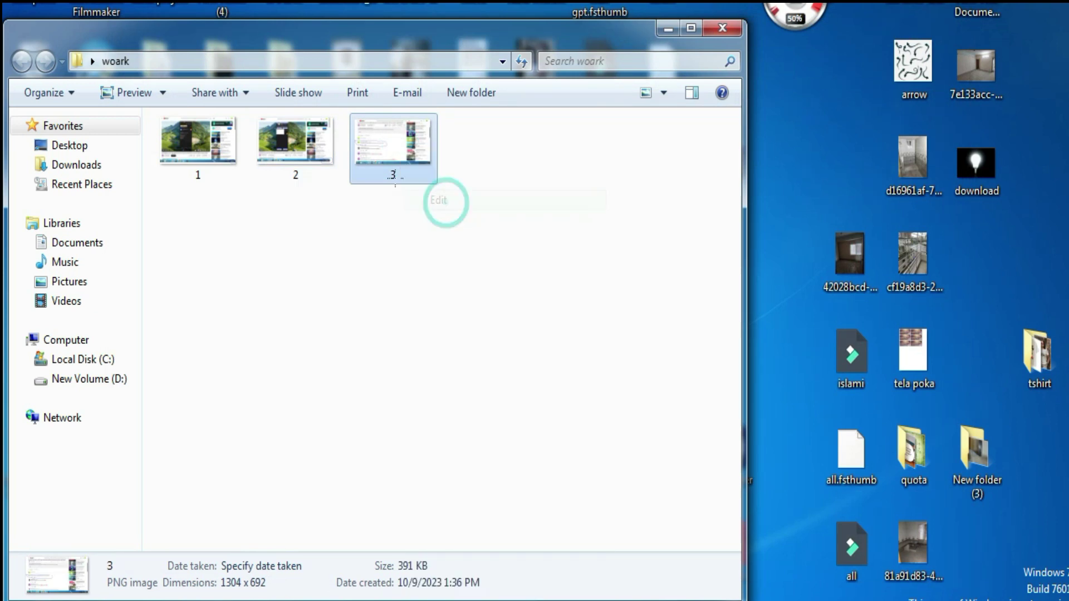
left_click(781, 74)
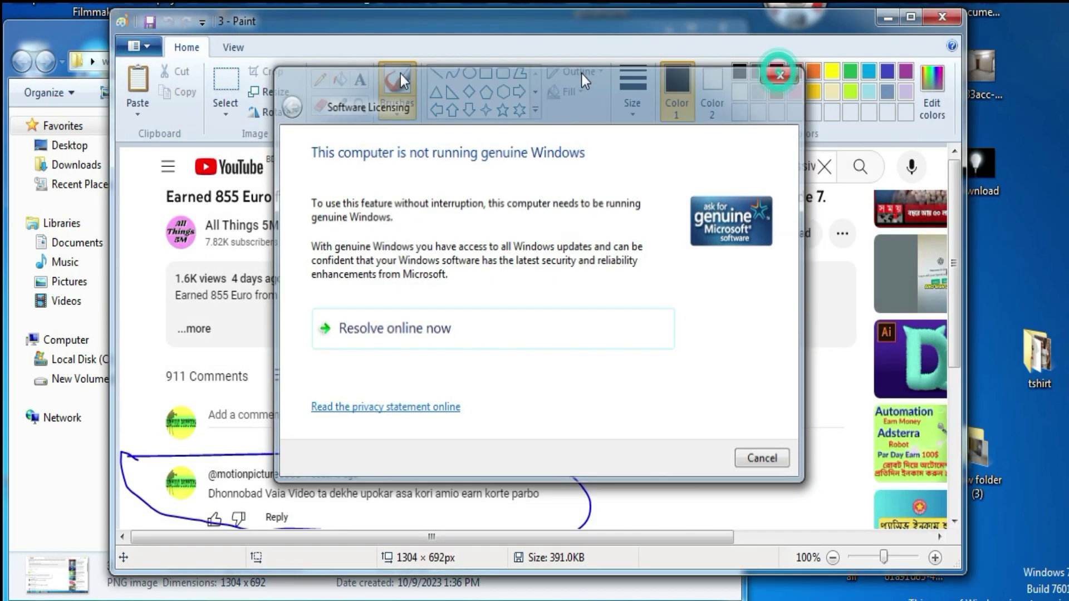
left_click(932, 18)
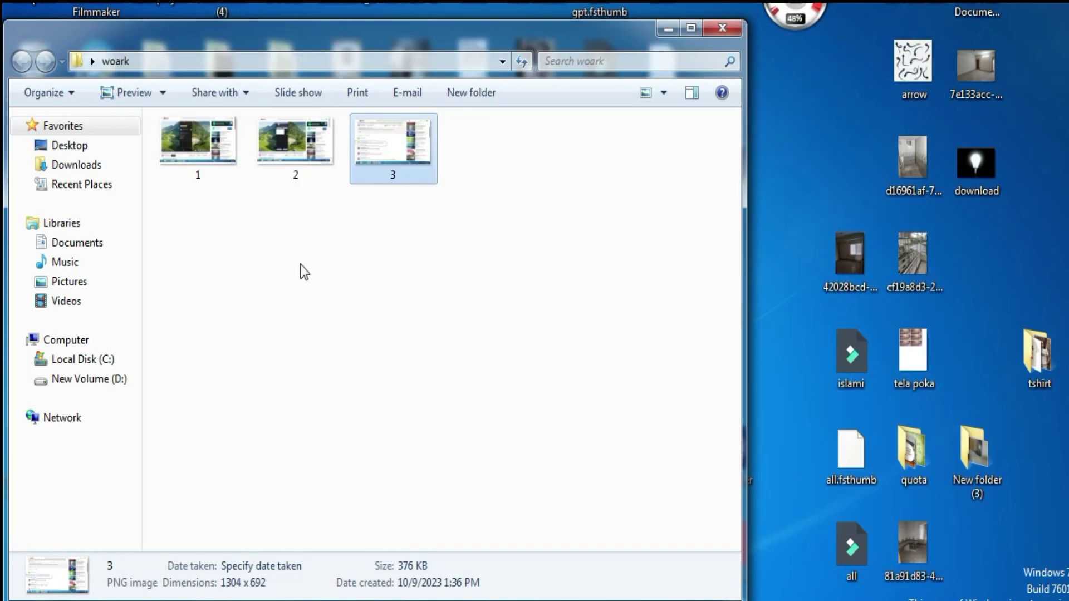
Step: Check the file sizes of images 2 and 1 and close the woark folder
left_click(292, 135)
left_click(217, 144)
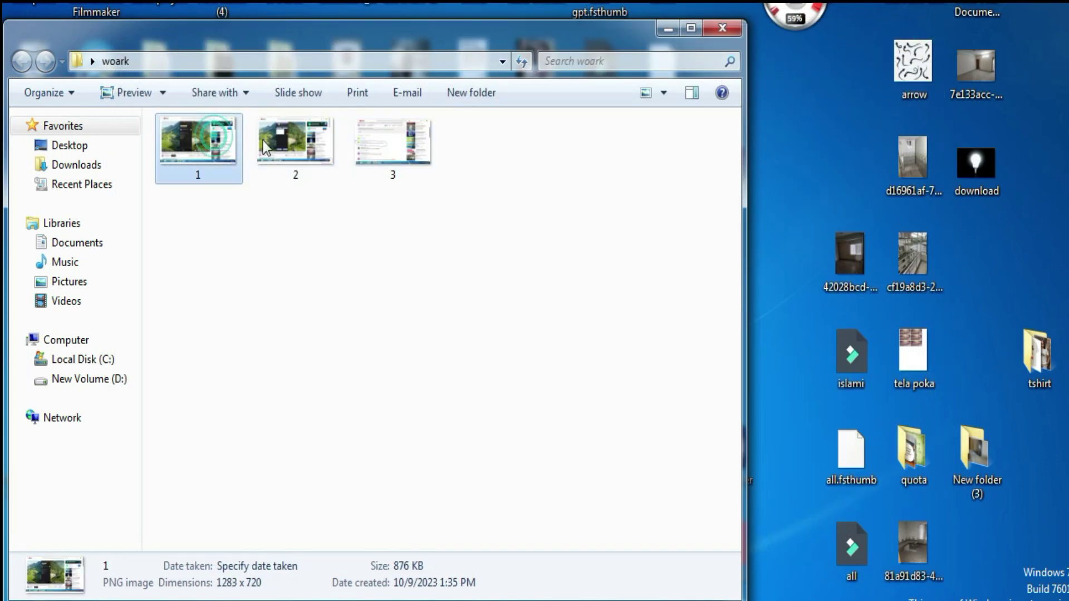
left_click(721, 30)
Step: Attach 2.PNG as Proof 2 and 3.PNG as Proof 3 in the browser form, and set the time to complete to 5 minutes
left_click(451, 241)
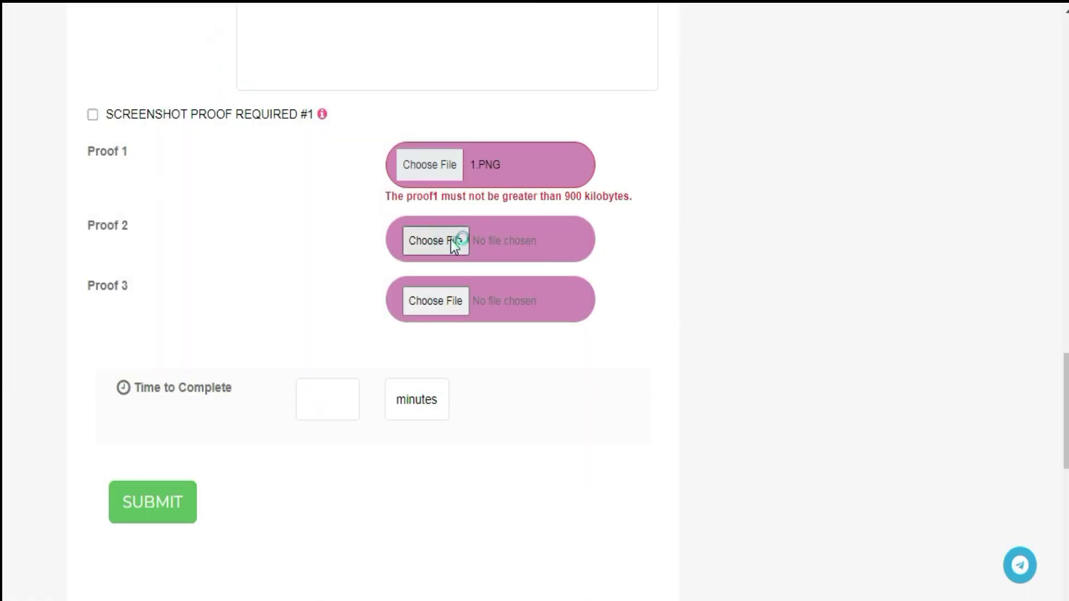
double_click(289, 64)
left_click(437, 291)
double_click(379, 64)
left_click(325, 389)
Step: Enter the job description "আমি ২ মিনিটের বেশি ভিডিও দেখেছি লাইক,কমেন্টস এবং সাবস্ক্রাইব করেছি"
scroll(328, 395, "down", 1)
left_click(325, 334)
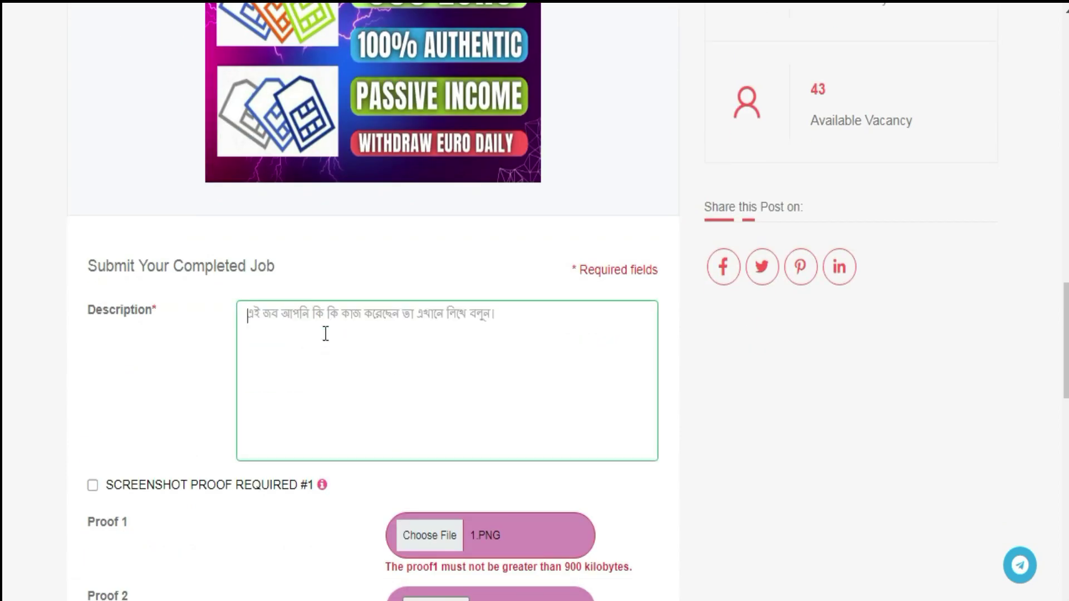
type("আমি ২ মি")
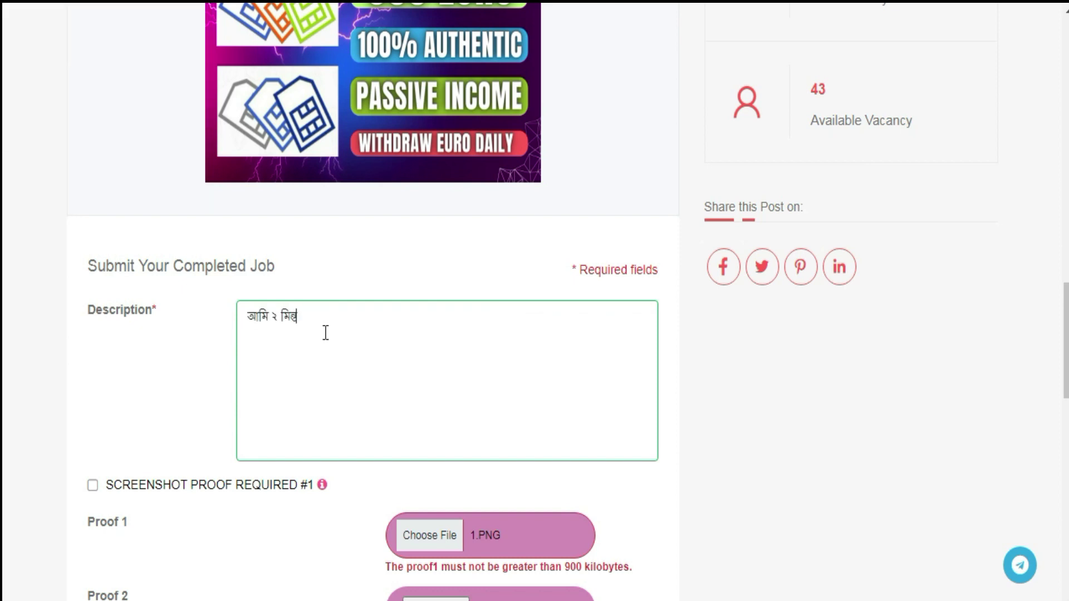
type("নিটের বেশি ভিডী")
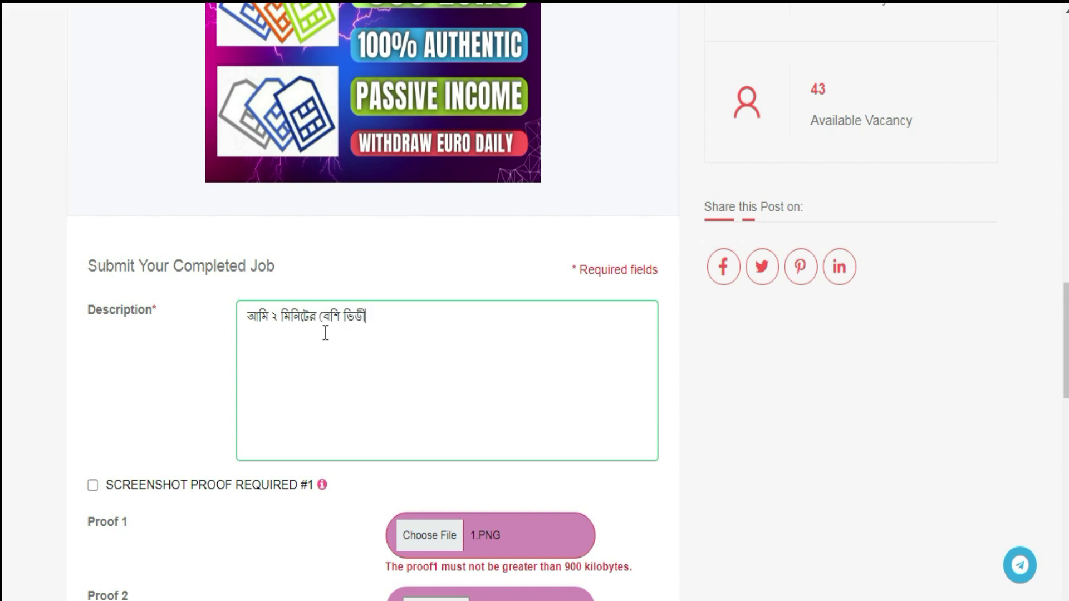
key("BackSpace")
type("িও দেখেছি লাইক,ক")
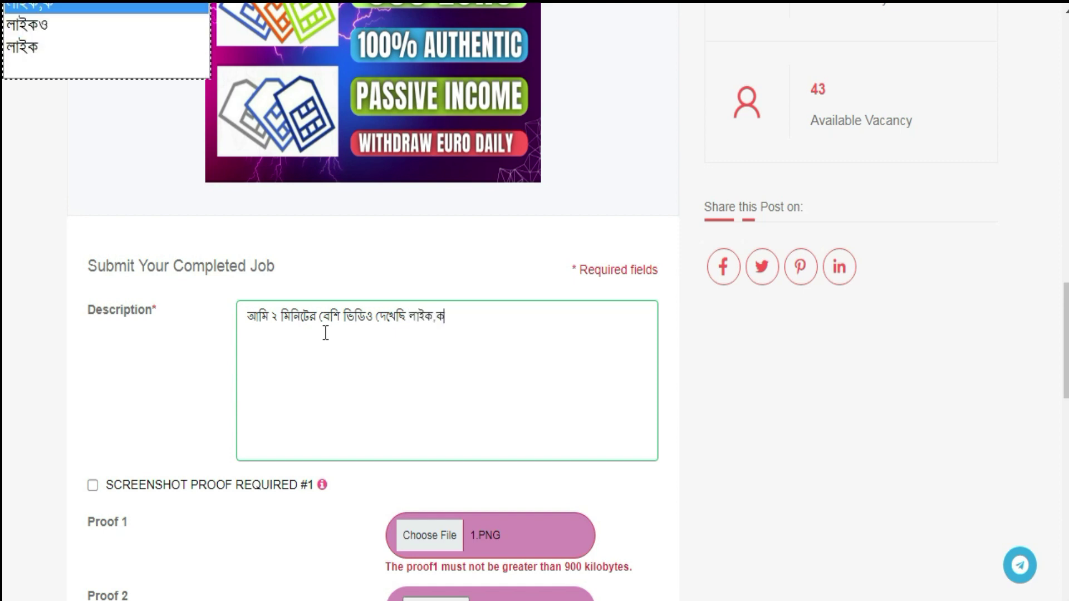
type("মেন্টস এবং")
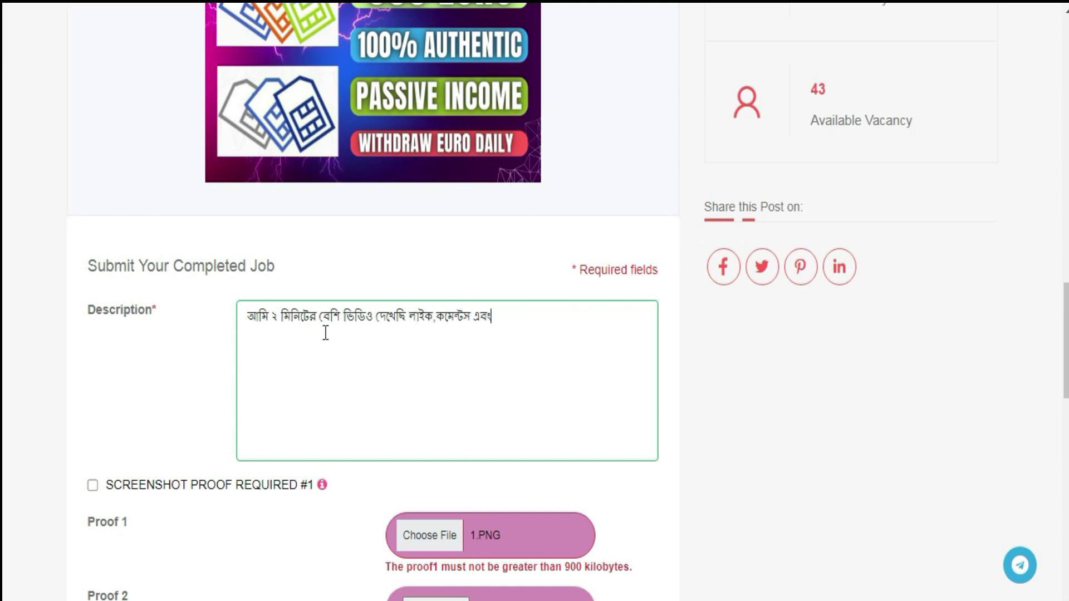
type(" সাবস্ক্রাইব করেছি")
Step: Review the description, the three proofs and the completion time, and submit the completed job
scroll(364, 272, "down", 3)
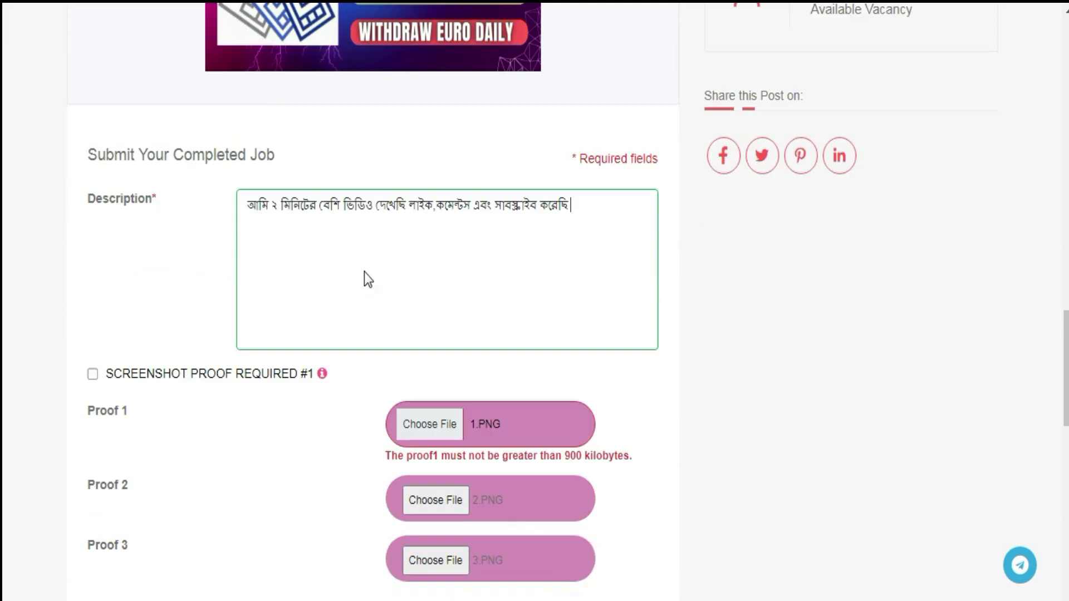
scroll(362, 268, "up", 1)
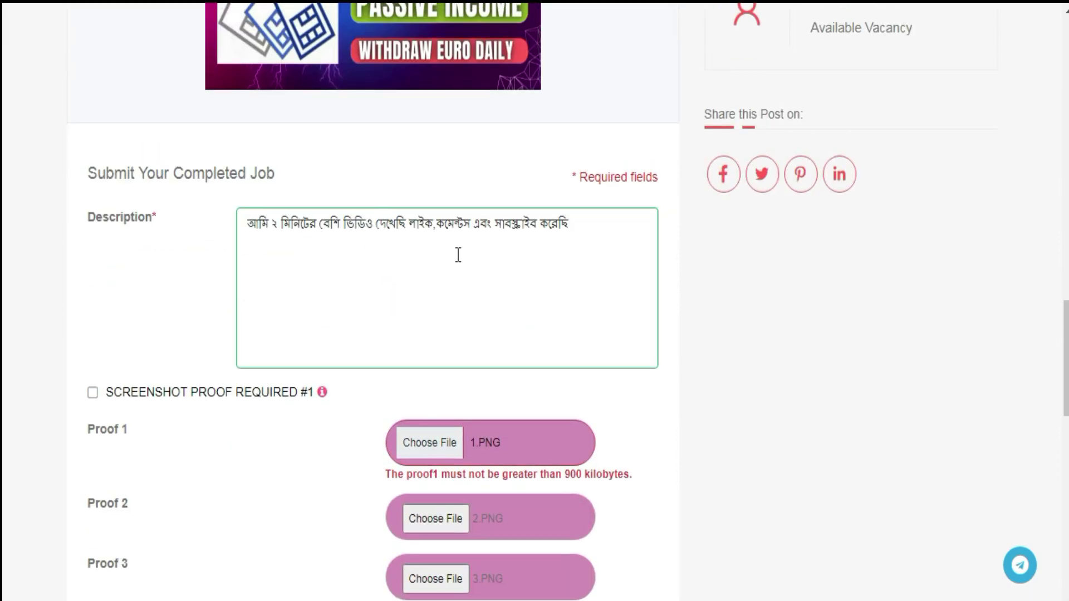
scroll(279, 158, "down", 3)
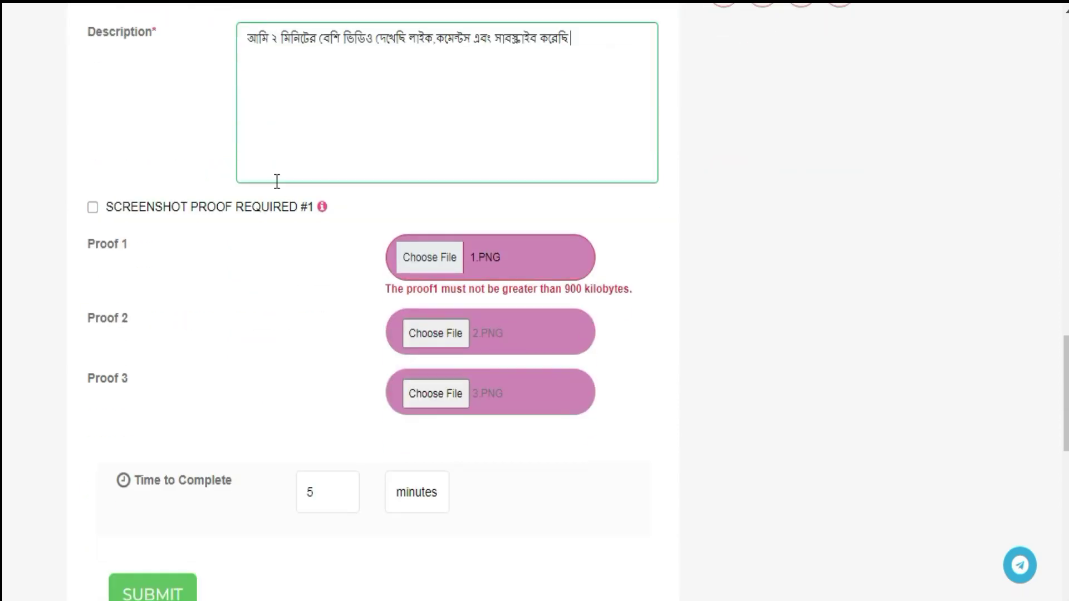
scroll(135, 285, "down", 5)
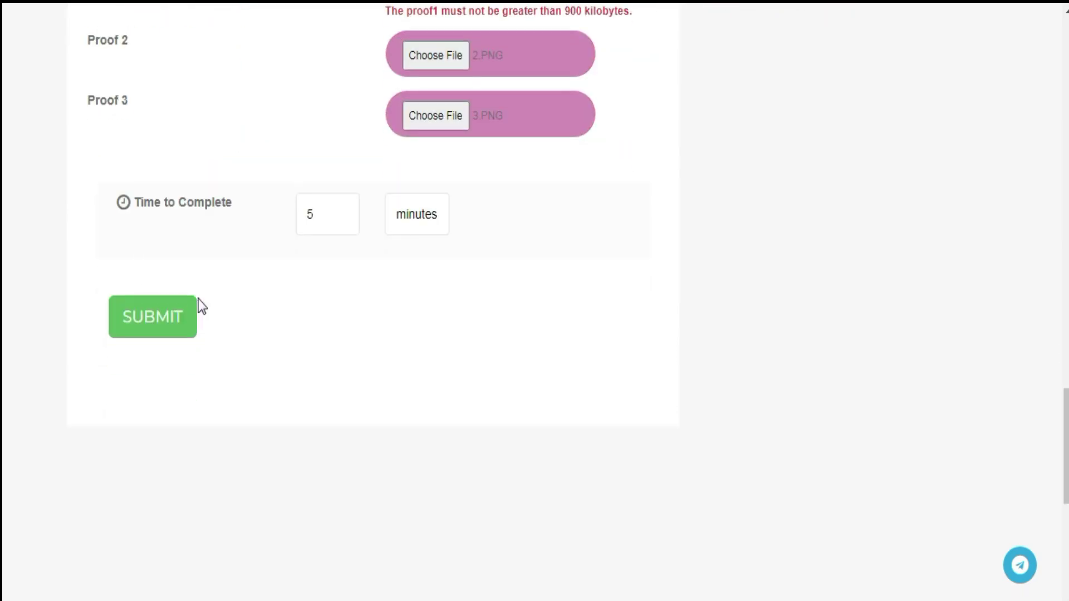
left_click(136, 322)
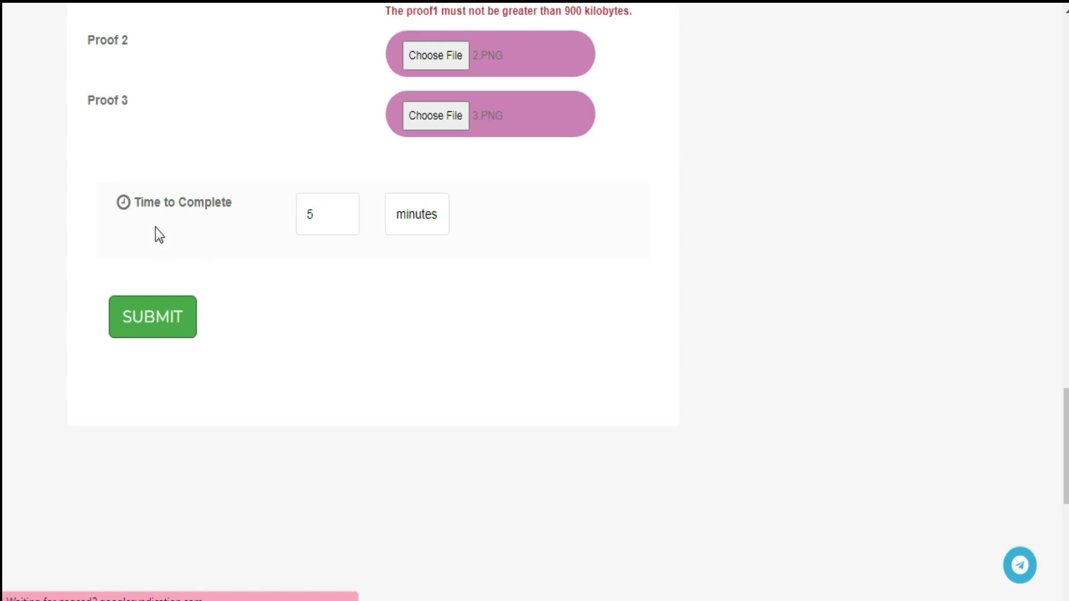
Step: Check the submitted job's amount and status in the finished jobs list
scroll(295, 198, "up", 8)
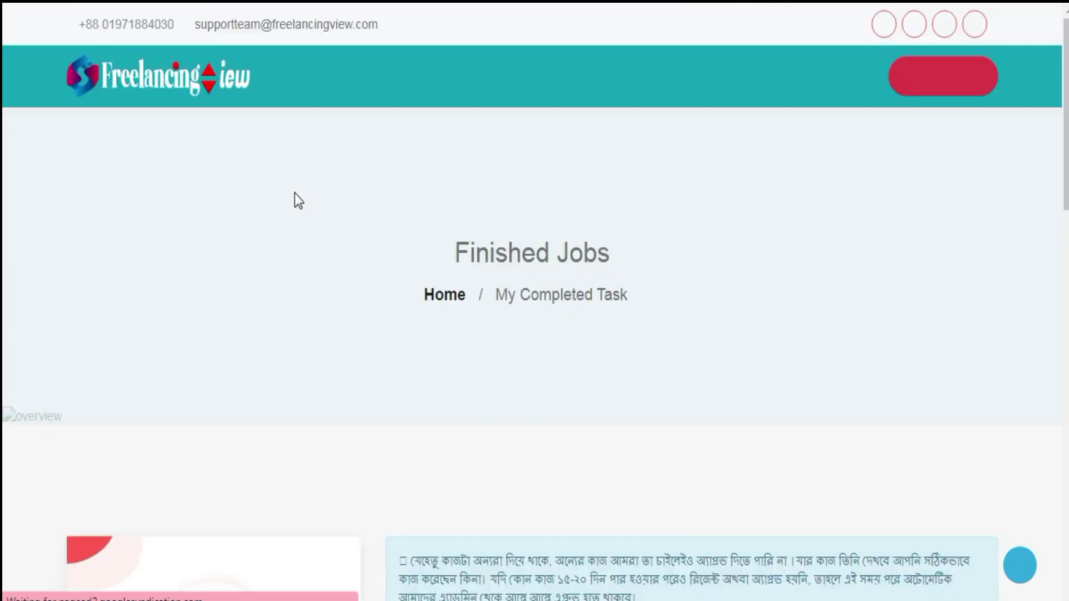
scroll(554, 350, "down", 2)
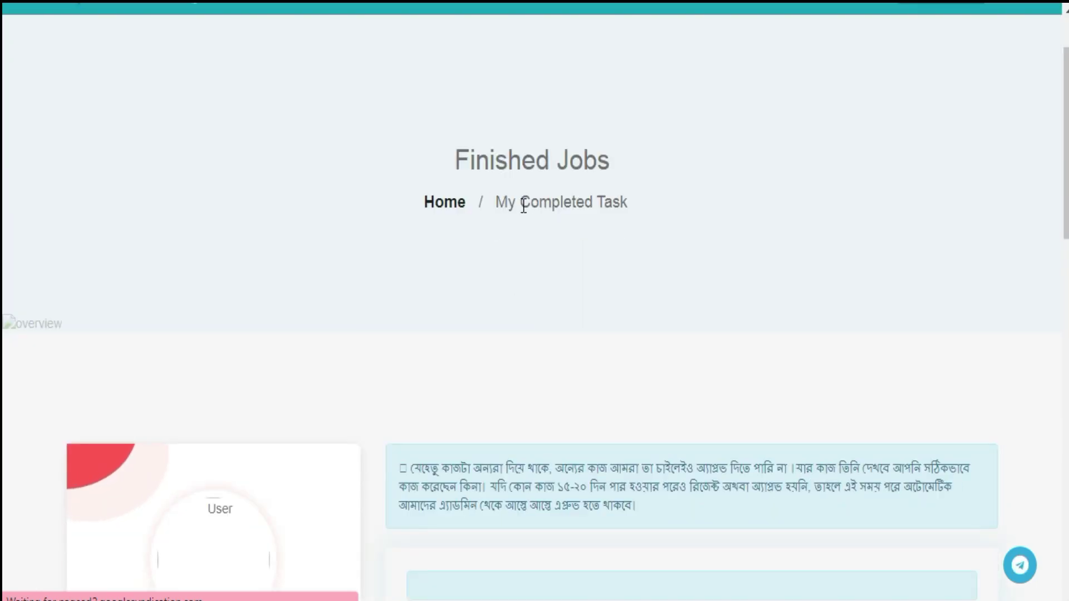
scroll(620, 214, "down", 8)
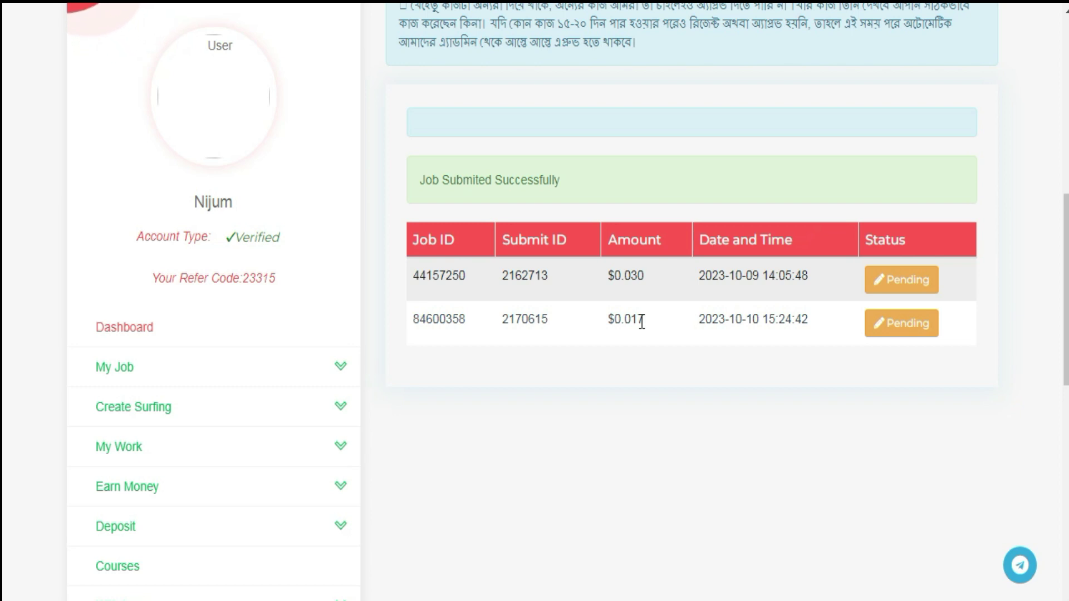
Step: Open the account dashboard and examine the deposit, withdrawal, balance and earned job cards
scroll(621, 345, "up", 10)
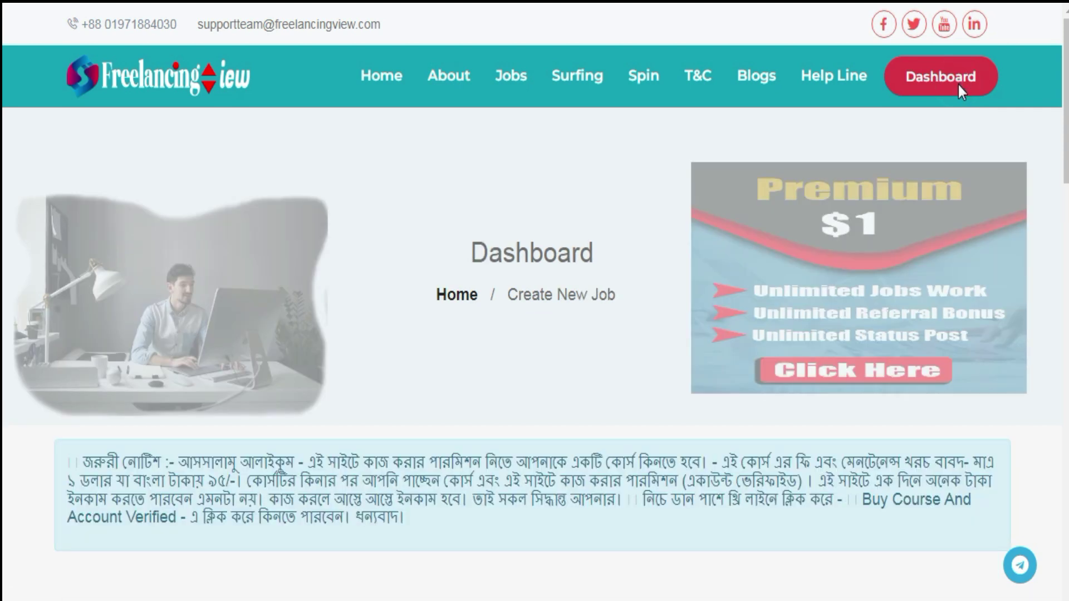
scroll(750, 189, "down", 10)
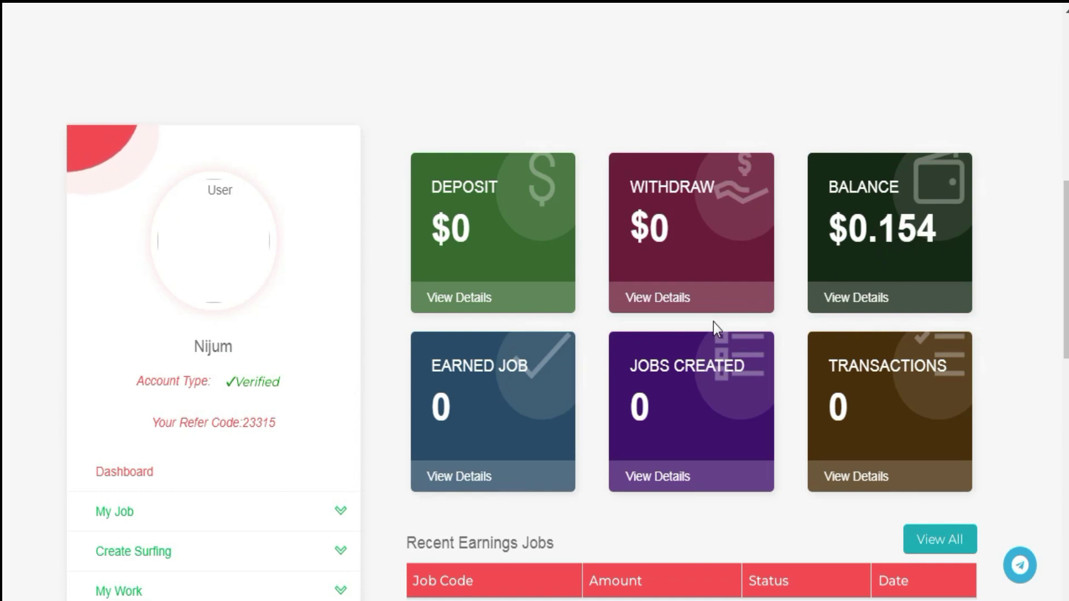
scroll(713, 322, "up", 10)
Step: Open the Spin page, spin the prize wheel once and accept the result
left_click(646, 84)
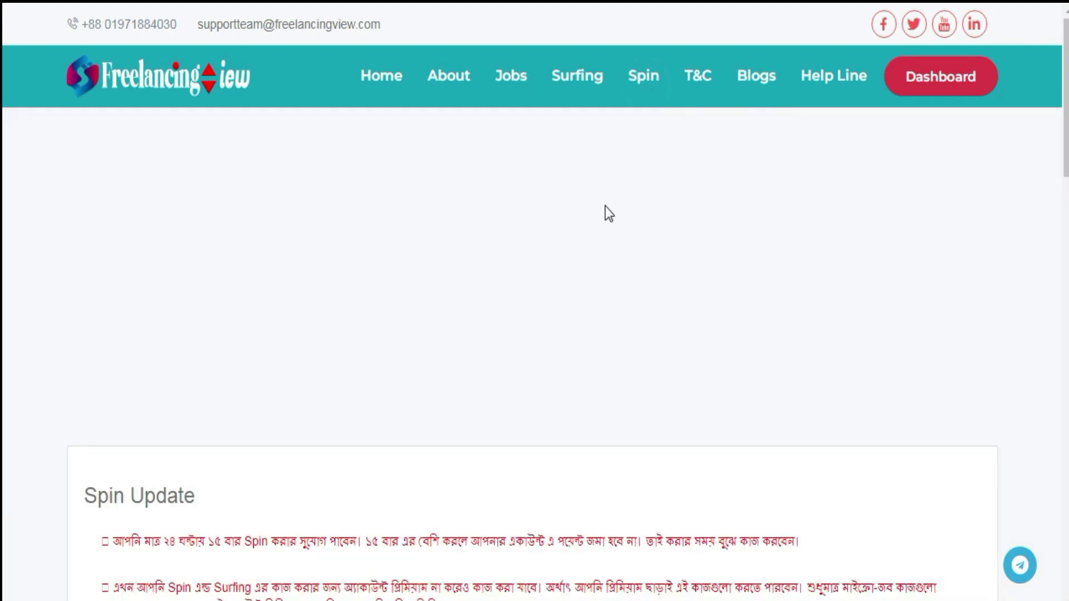
scroll(606, 211, "down", 14)
left_click(442, 330)
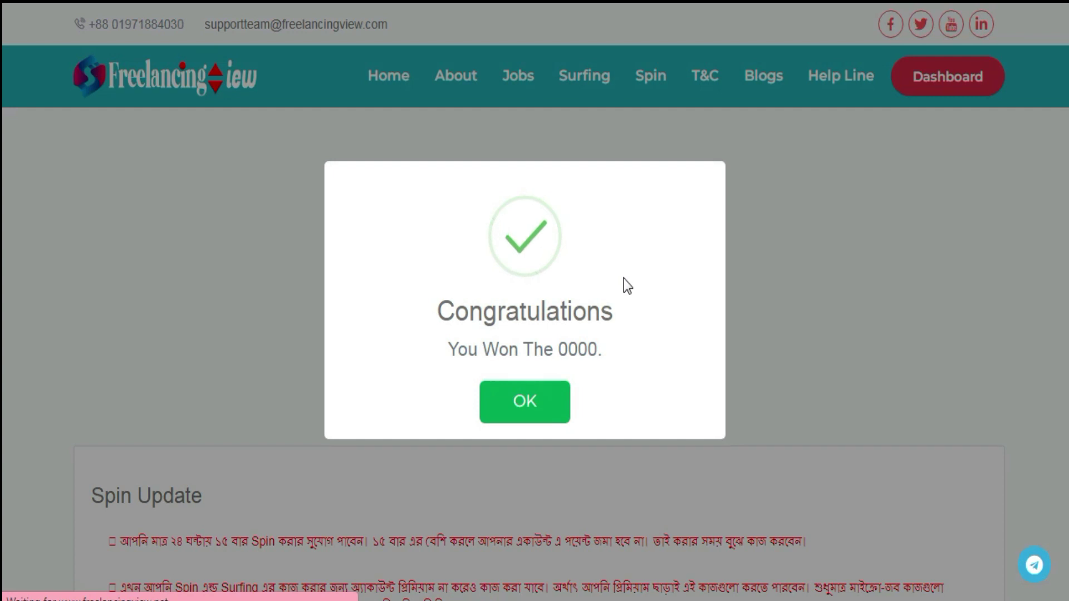
left_click(528, 402)
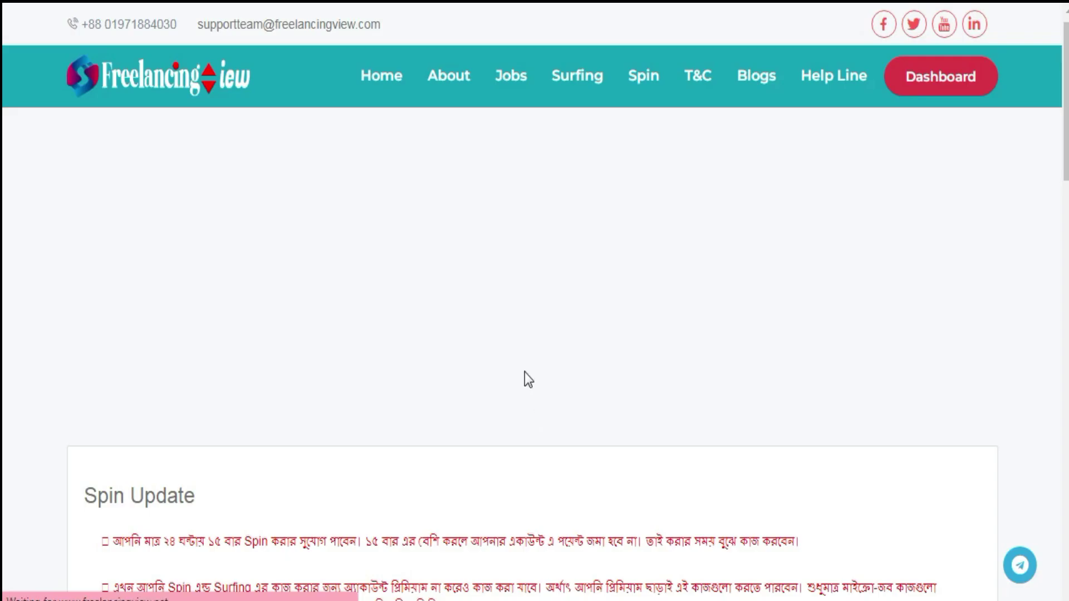
Step: Spin the prize wheel three more times, accepting the result of each spin
scroll(524, 372, "down", 15)
left_click(464, 346)
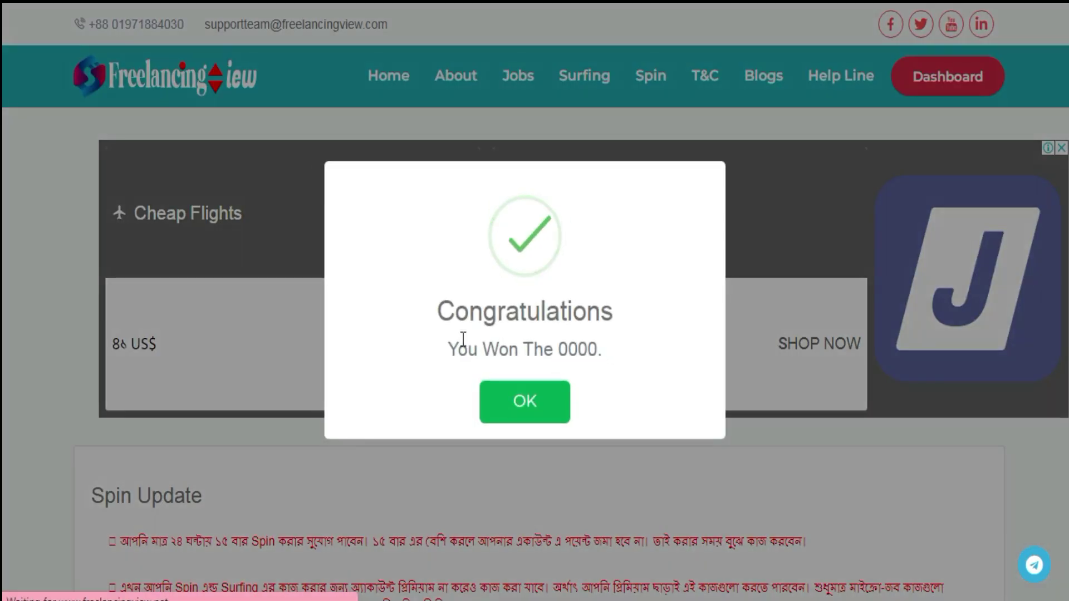
left_click(516, 406)
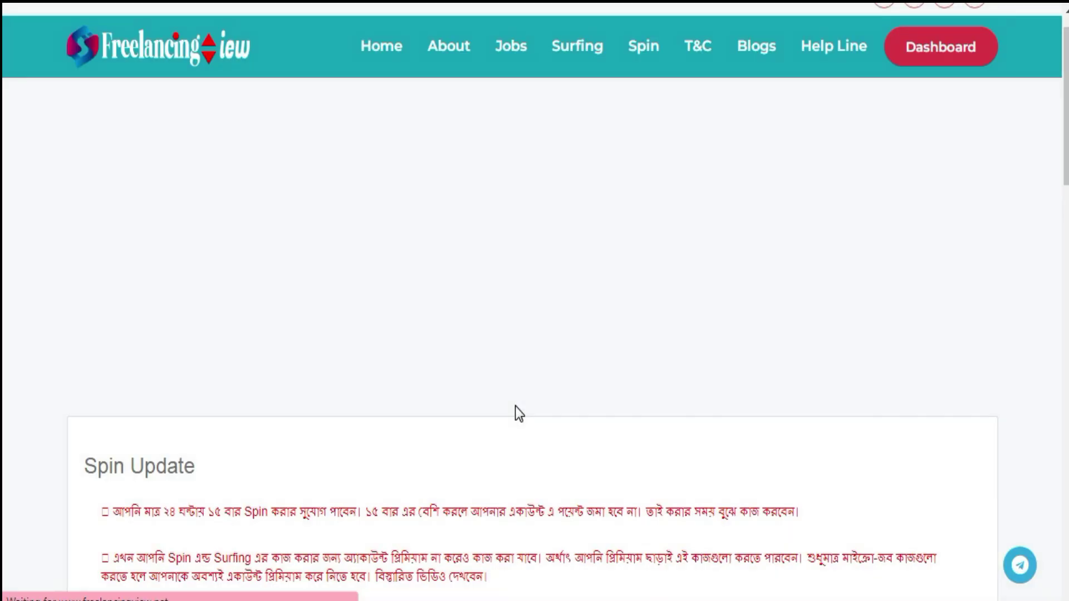
scroll(515, 406, "down", 10)
left_click(462, 412)
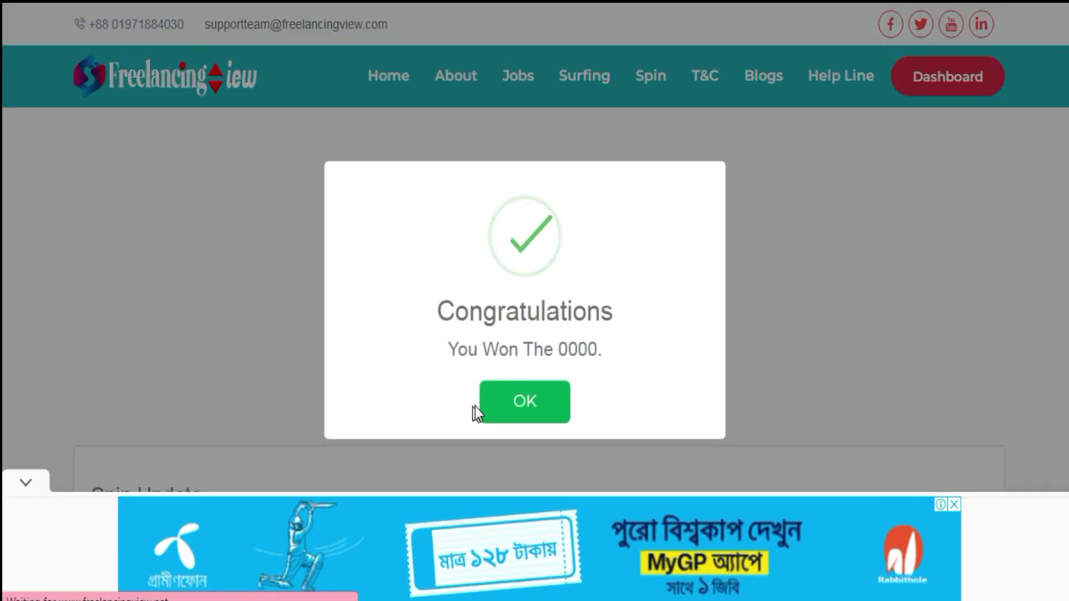
left_click(520, 402)
scroll(507, 373, "down", 8)
scroll(506, 368, "down", 5)
left_click(443, 332)
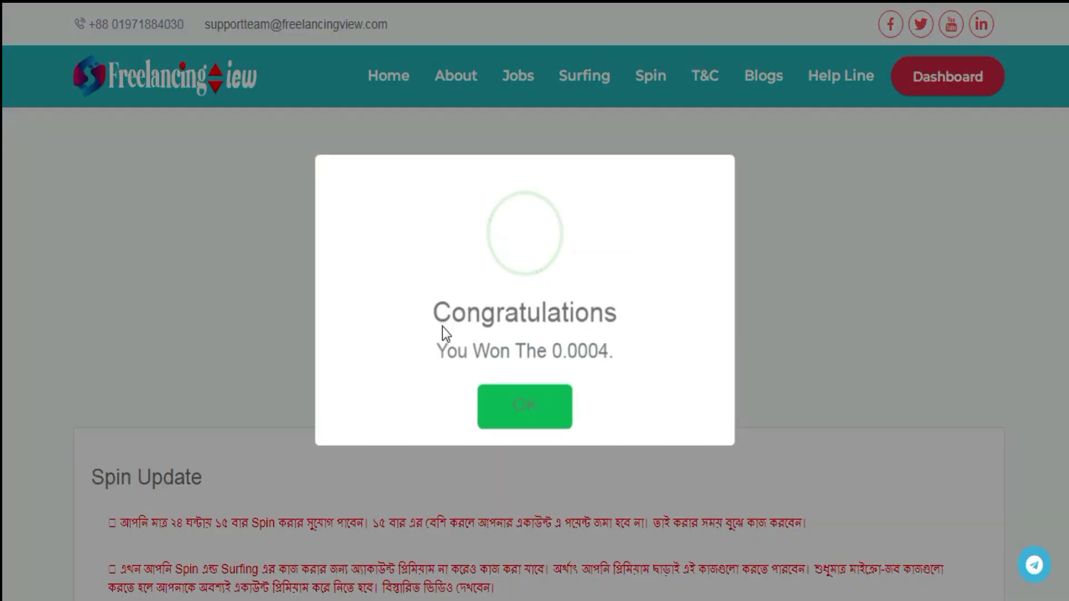
key("Return")
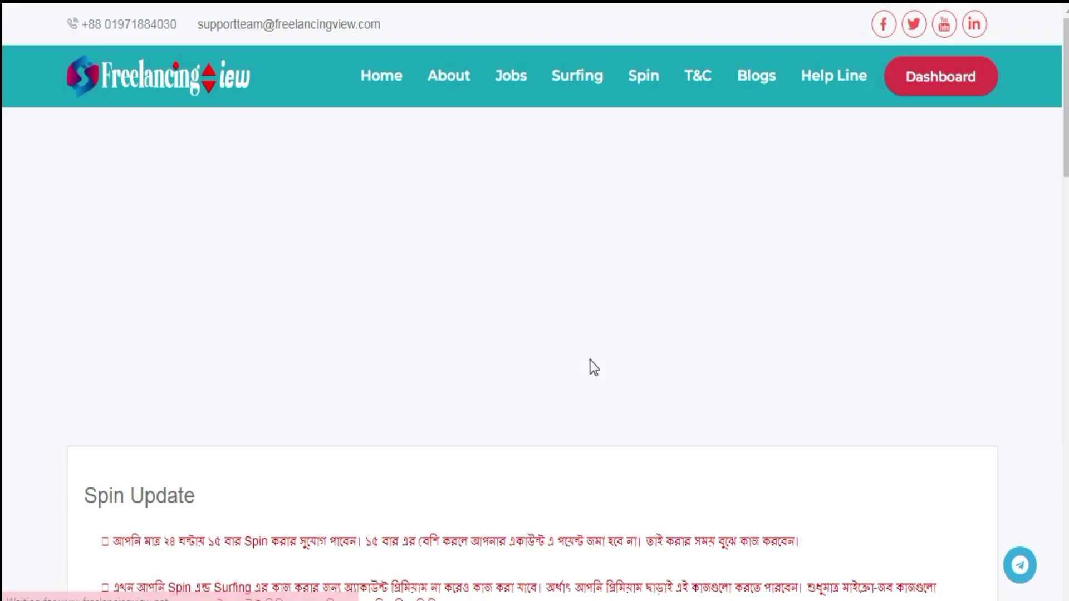
scroll(451, 343, "down", 6)
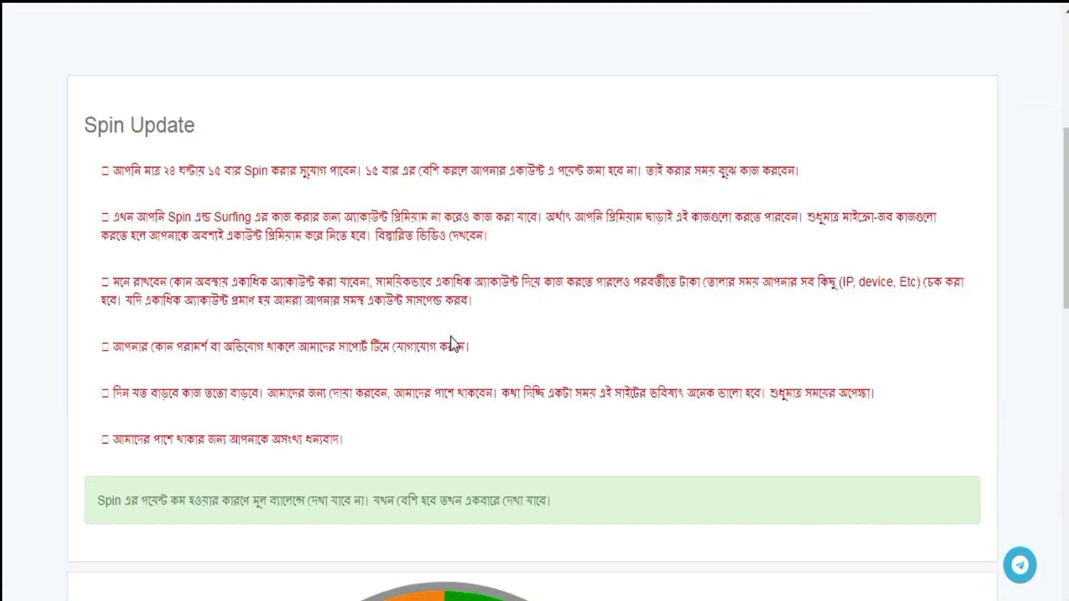
scroll(451, 343, "up", 7)
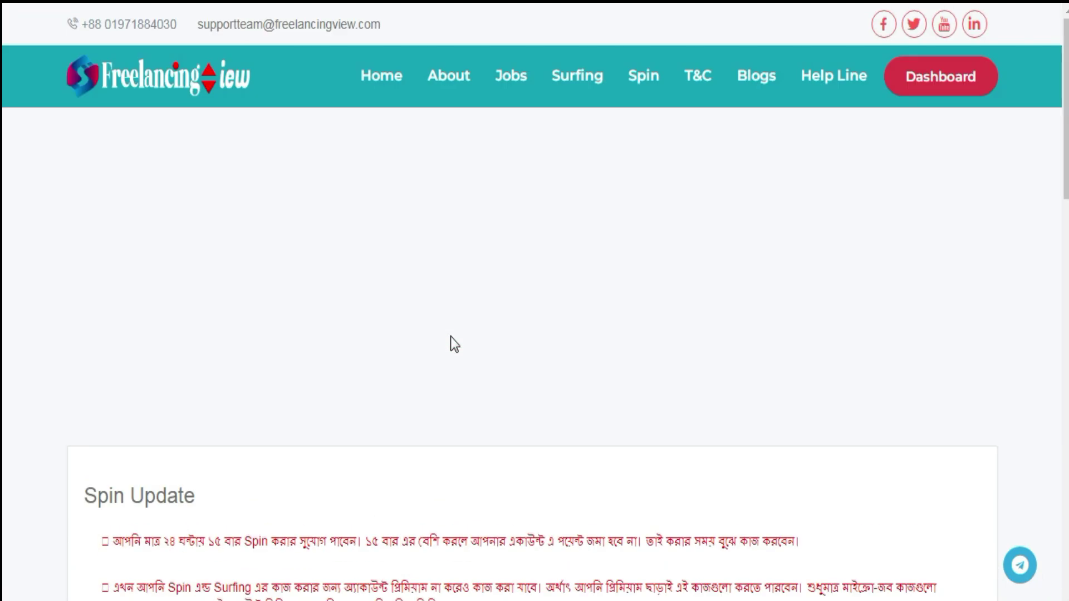